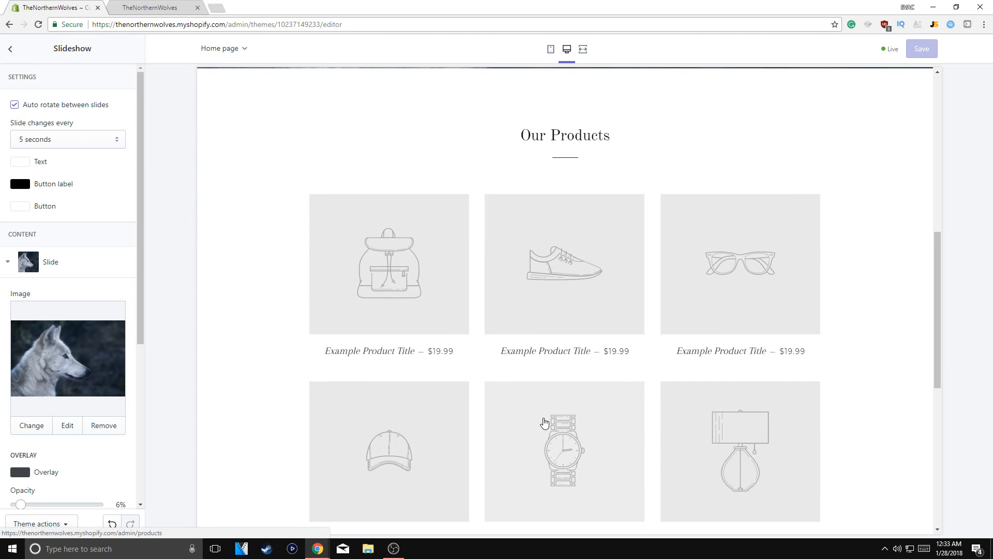
pyautogui.scroll(-2, 544, 423)
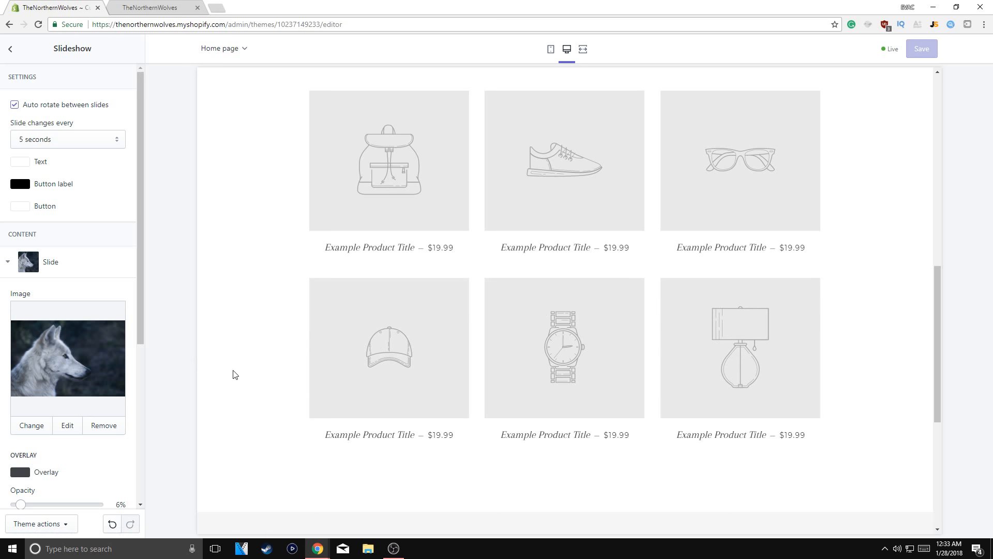
# Examine the home page preview and compare it with the storefront open in the other tab
pyautogui.scroll(6, 235, 375)
pyautogui.click(151, 8)
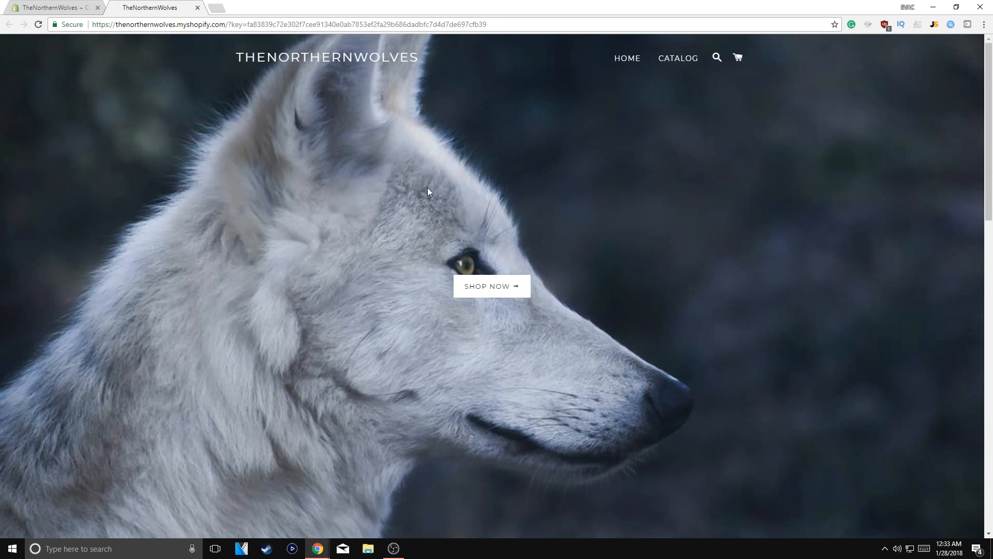
pyautogui.click(0, 2)
pyautogui.click(14, 2)
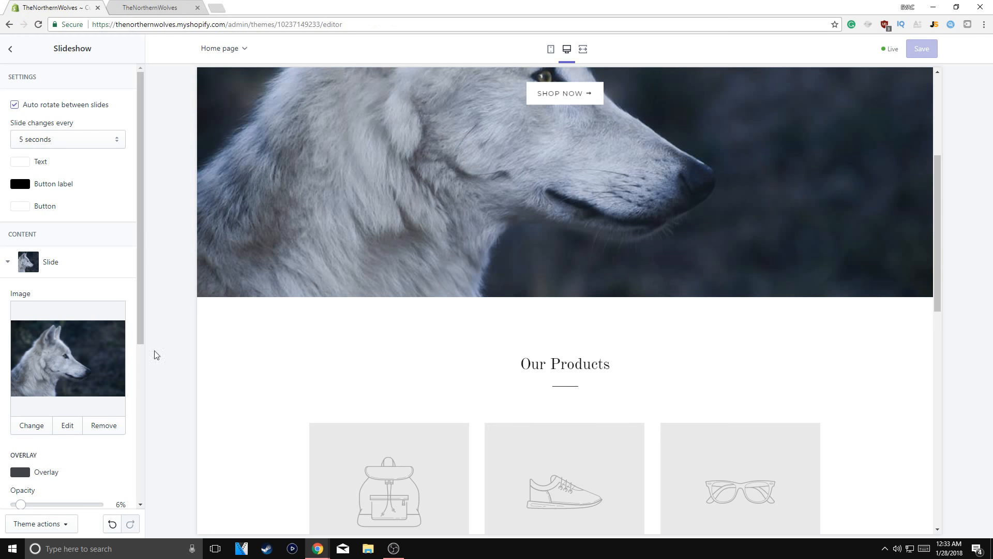
pyautogui.scroll(3, 470, 284)
pyautogui.click(149, 4)
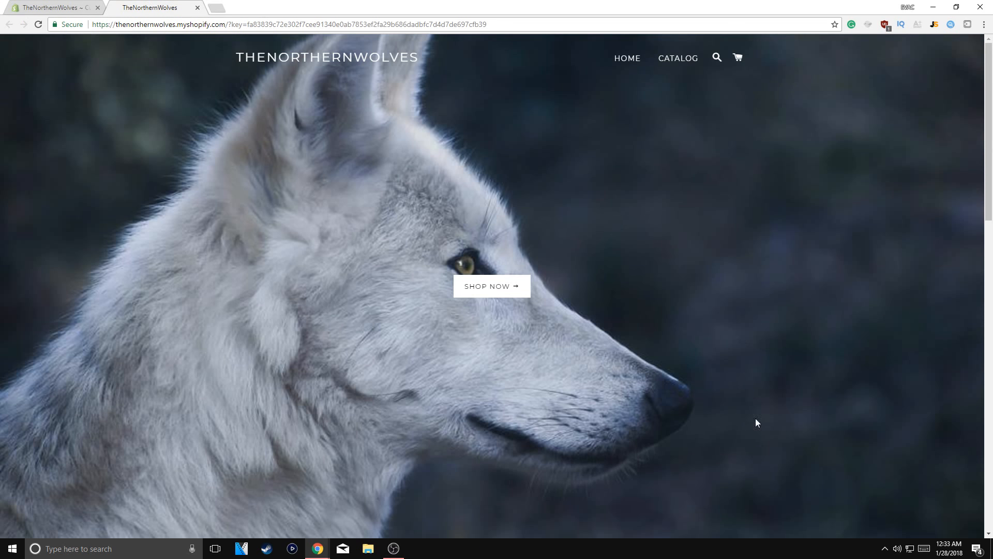
pyautogui.click(82, 6)
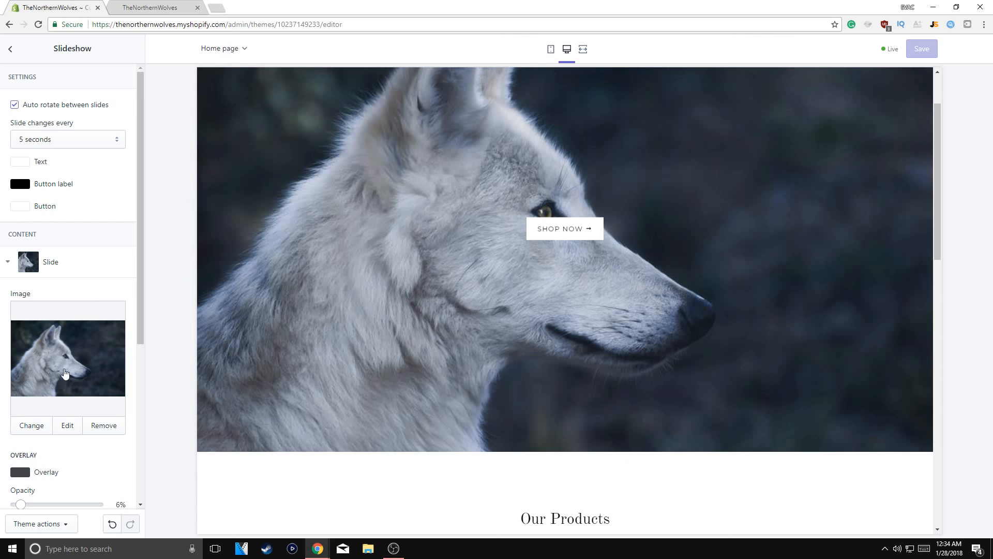
# Replace the slideshow slide's image with the front-facing grey wolf photo, save the theme, and refresh the storefront to check it
pyautogui.click(23, 430)
pyautogui.click(106, 125)
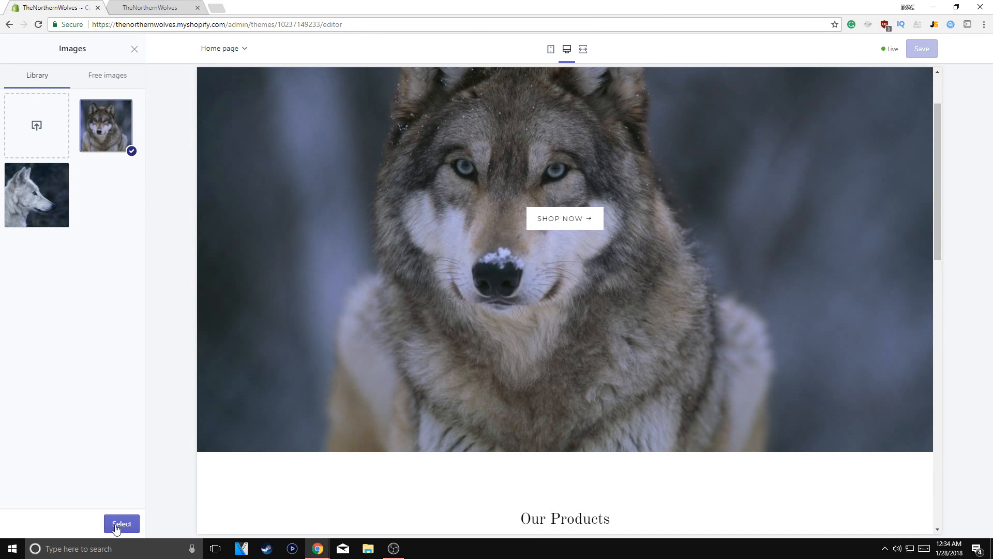
pyautogui.click(121, 523)
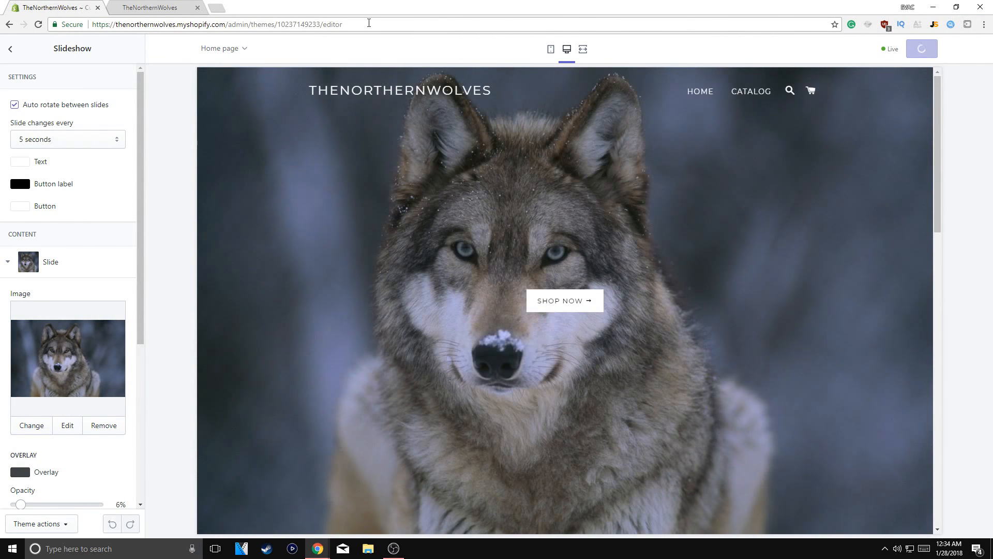
pyautogui.click(150, 7)
pyautogui.click(39, 25)
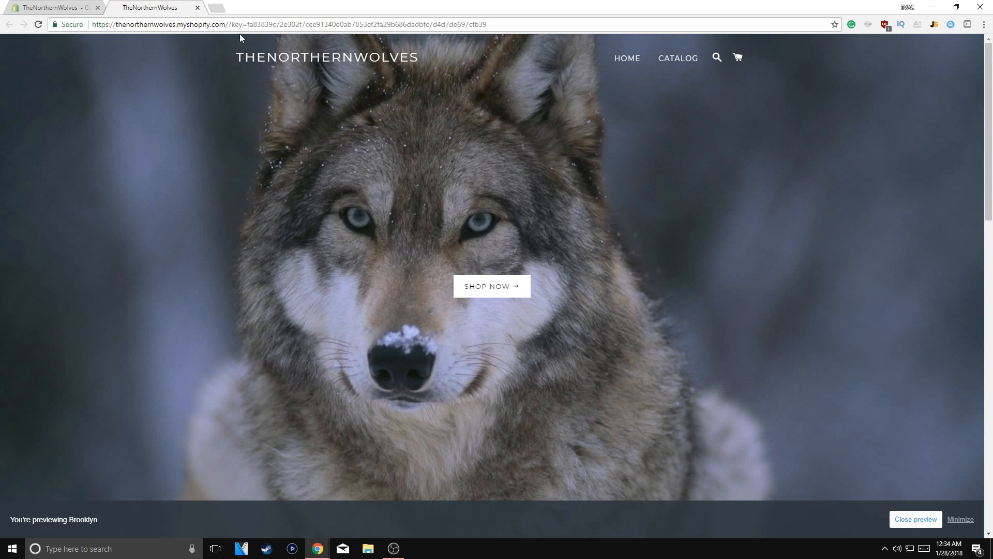
pyautogui.click(77, 7)
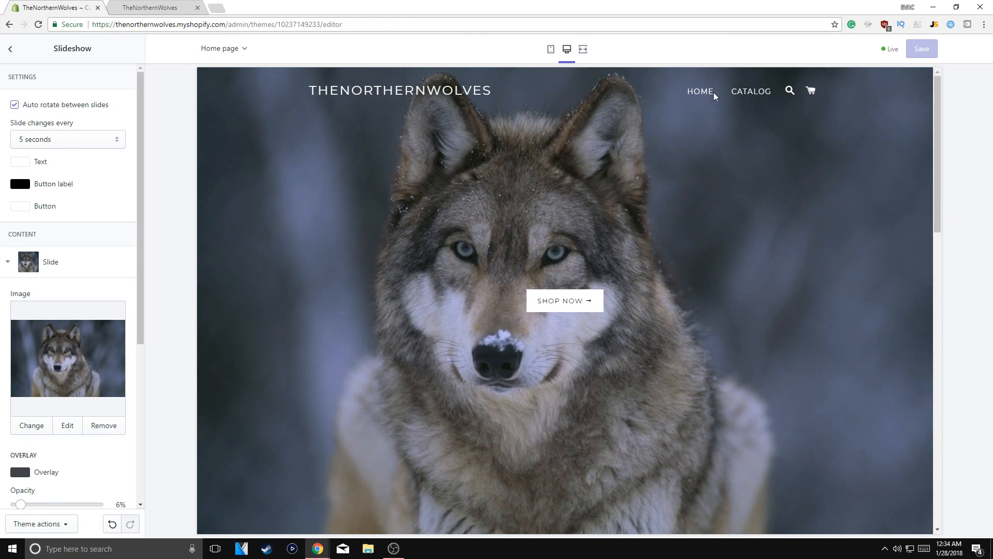
# Leave the theme editor and look at the online store's Pages section and its blank new-page form
pyautogui.click(10, 49)
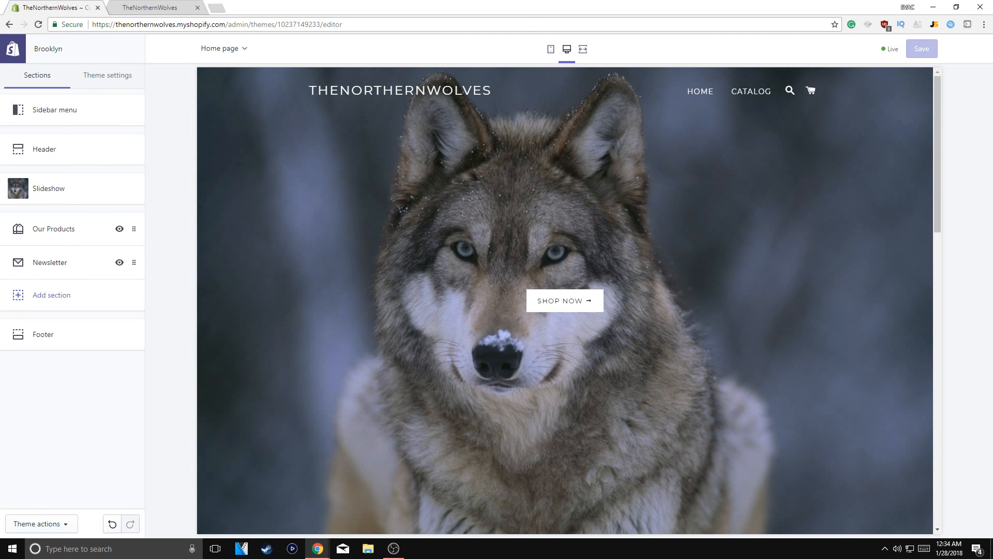
pyautogui.click(14, 51)
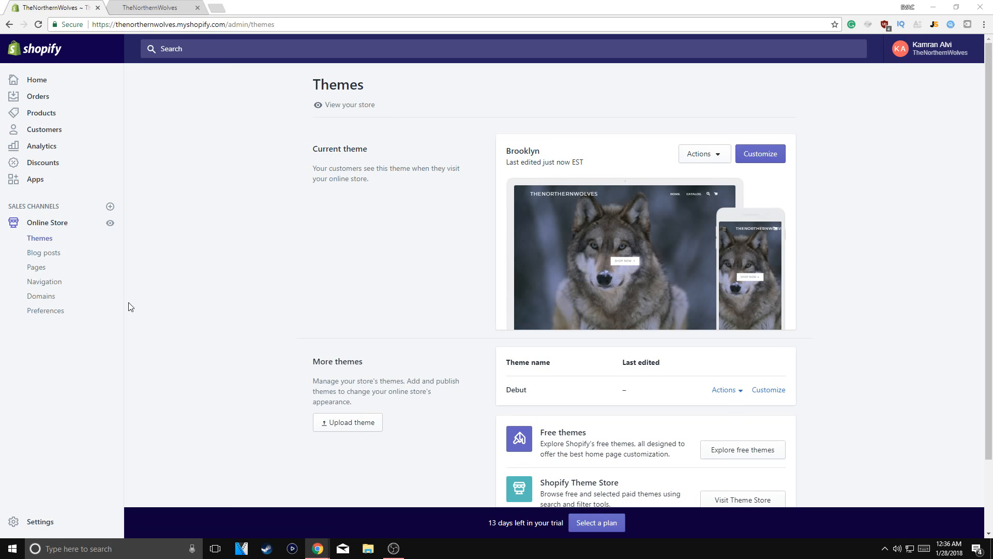
pyautogui.click(39, 274)
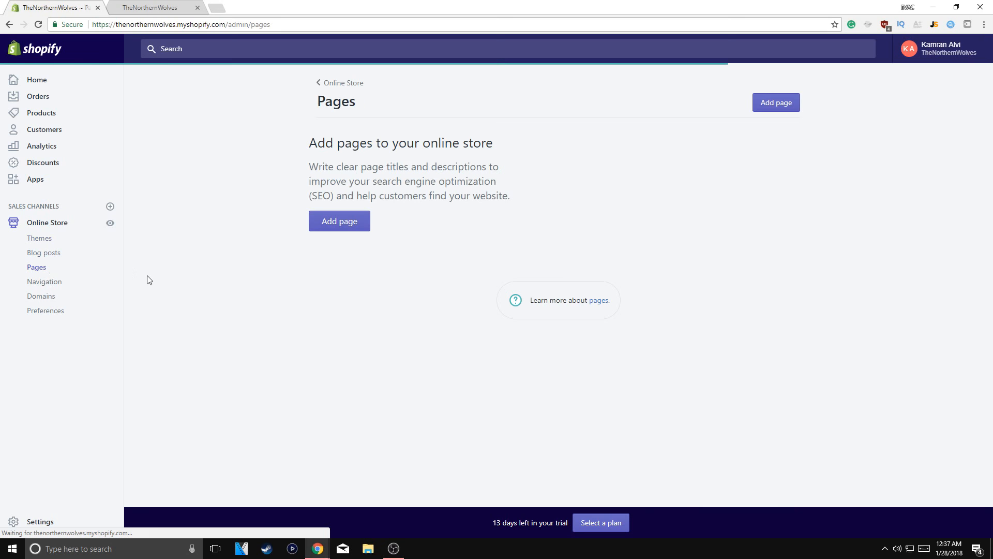
pyautogui.click(334, 314)
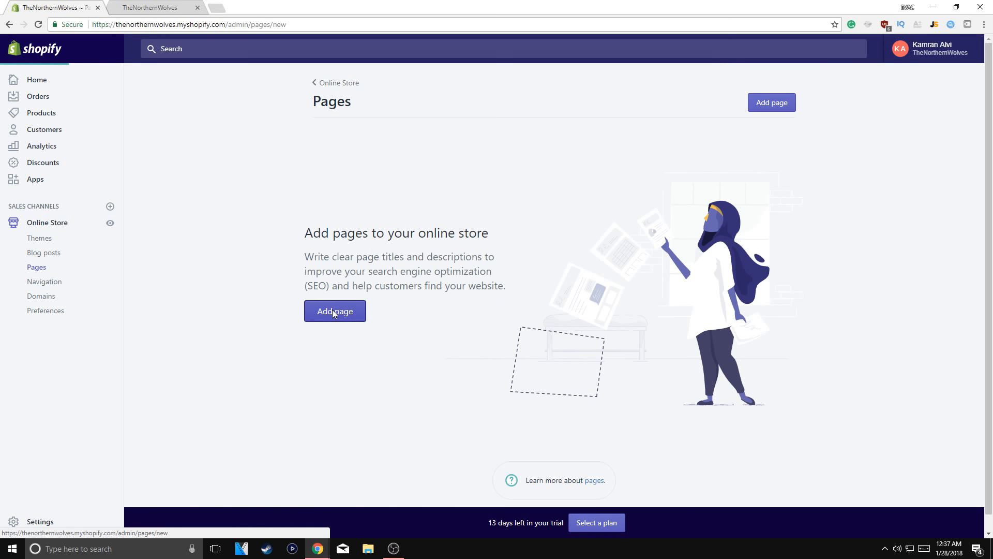
pyautogui.click(368, 183)
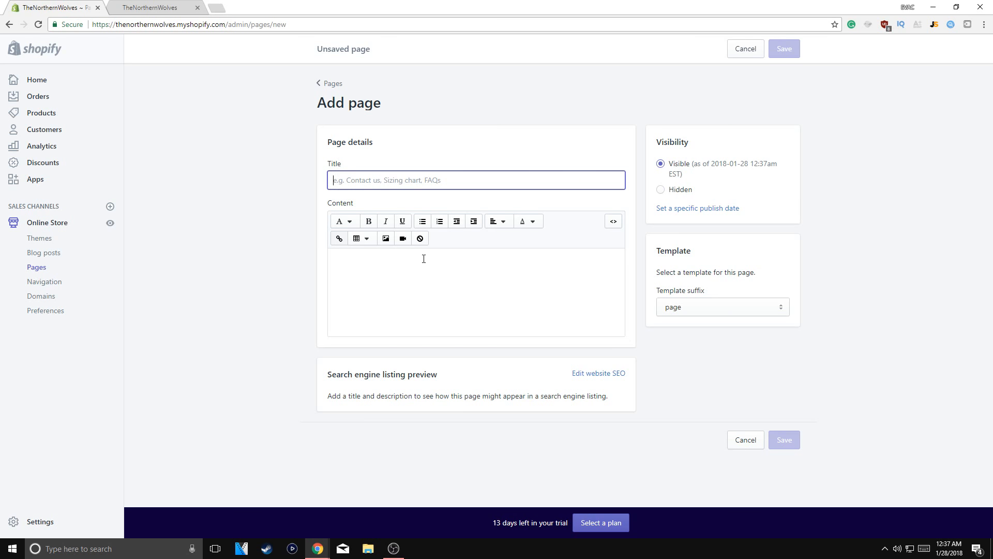
pyautogui.click(329, 84)
# Rename the Catalog item in the store's Main menu to Products and save the menu
pyautogui.click(45, 282)
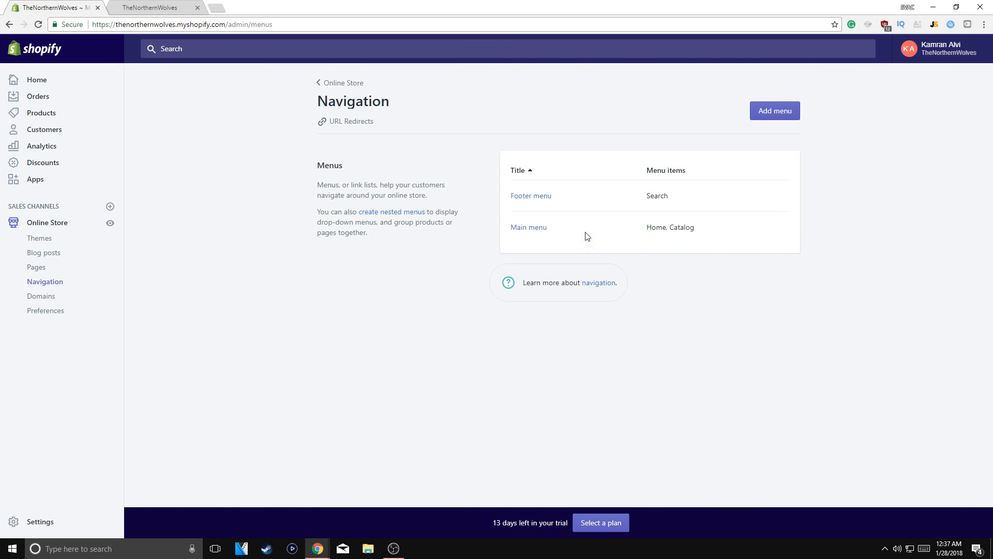
pyautogui.click(533, 230)
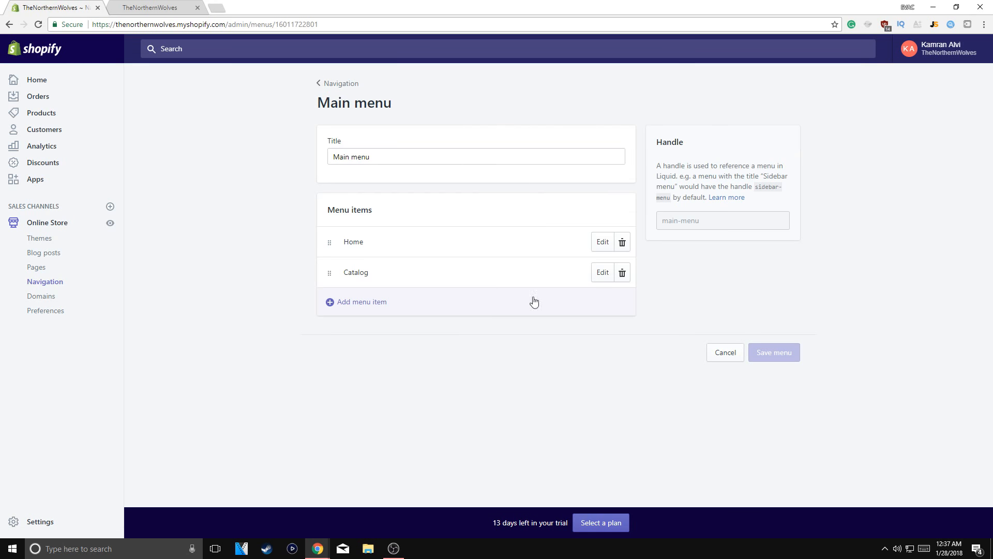
pyautogui.click(603, 272)
pyautogui.click(372, 284)
pyautogui.doubleClick(359, 285)
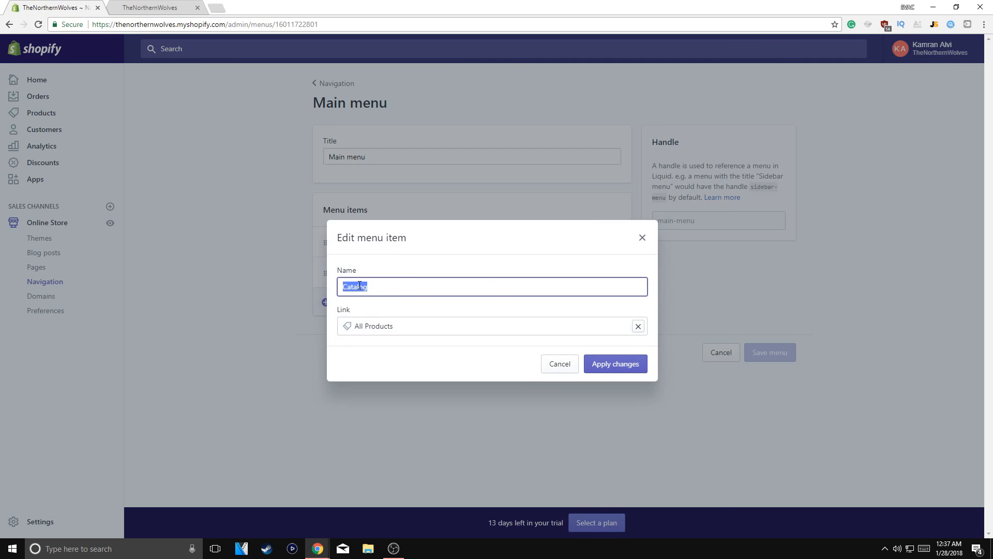
pyautogui.write('Products')
pyautogui.click(632, 365)
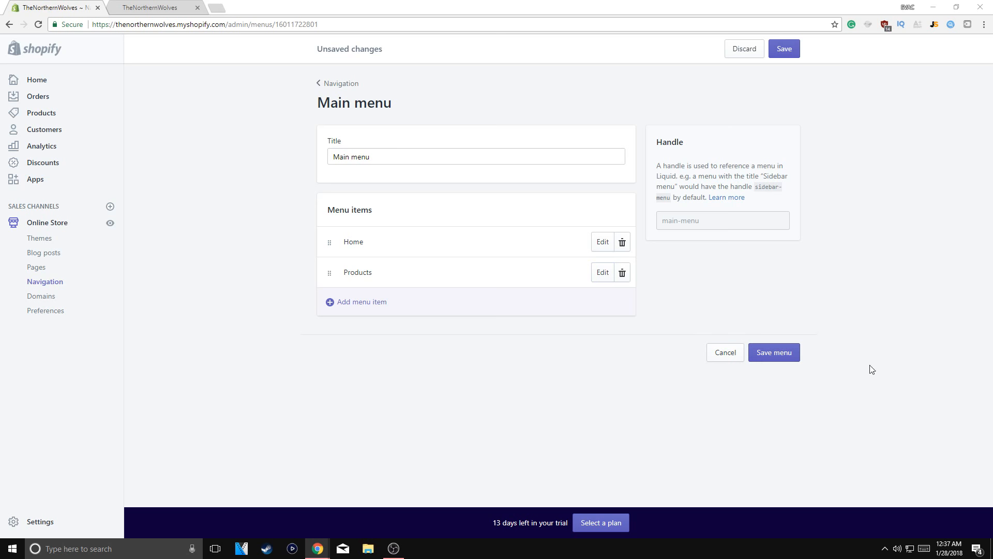
pyautogui.click(761, 356)
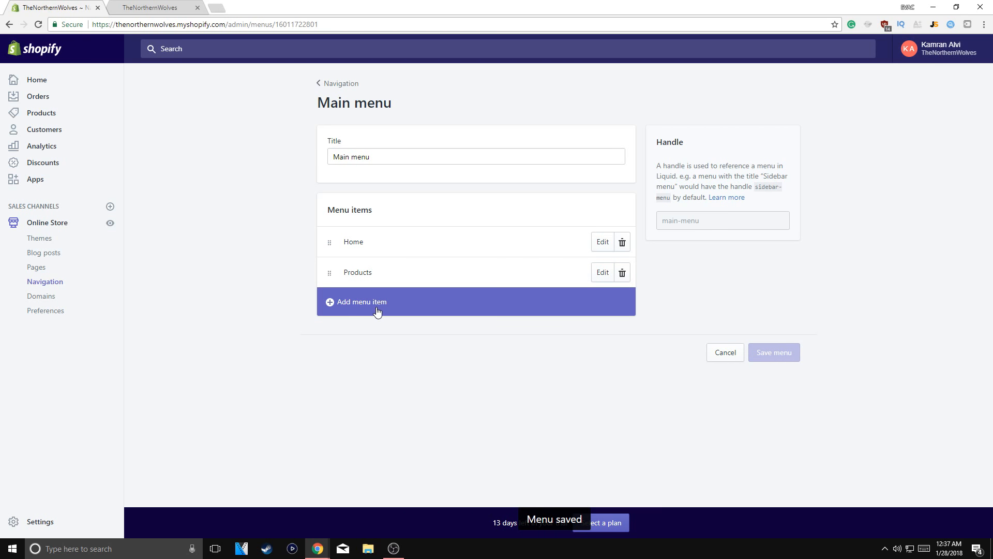
pyautogui.click(356, 301)
pyautogui.click(377, 286)
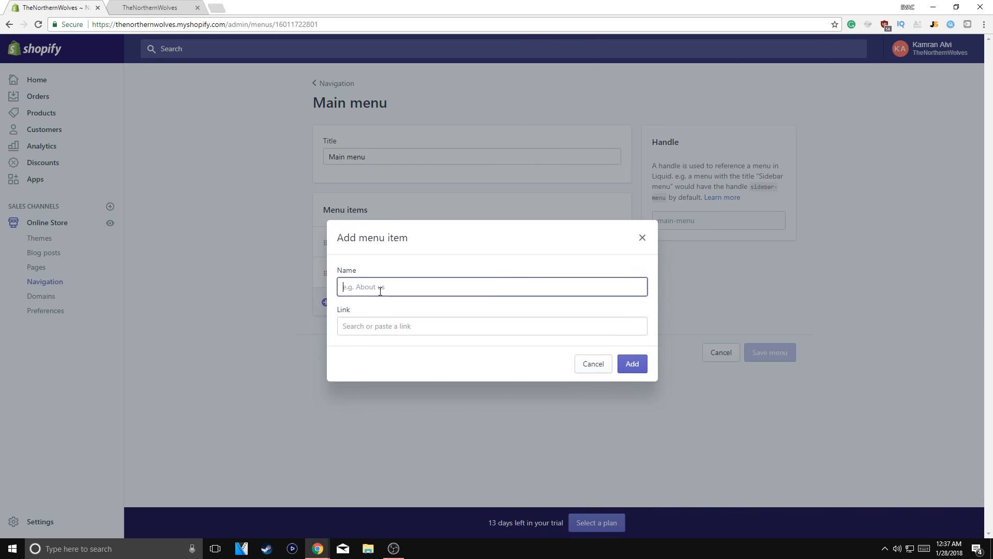
pyautogui.write('About Us')
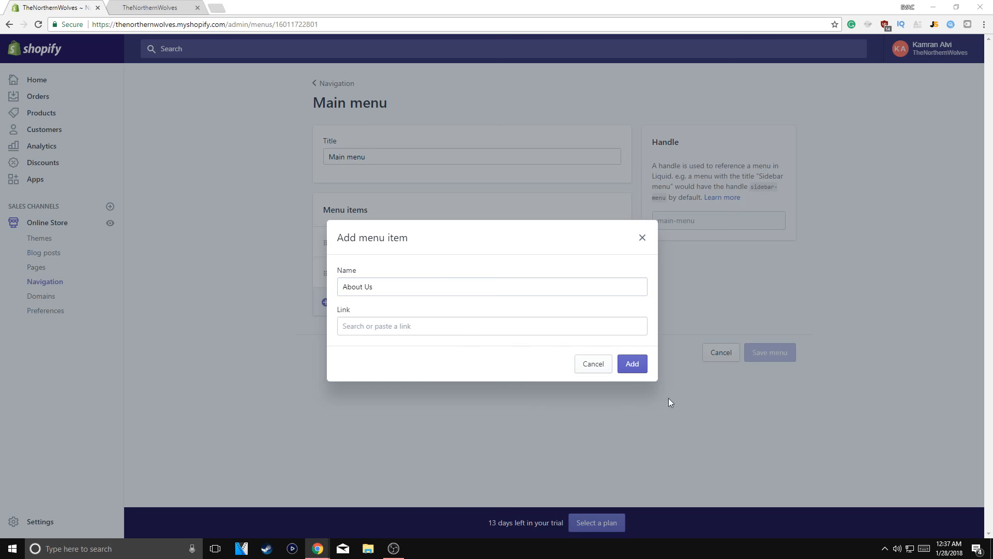
pyautogui.click(435, 331)
pyautogui.click(632, 364)
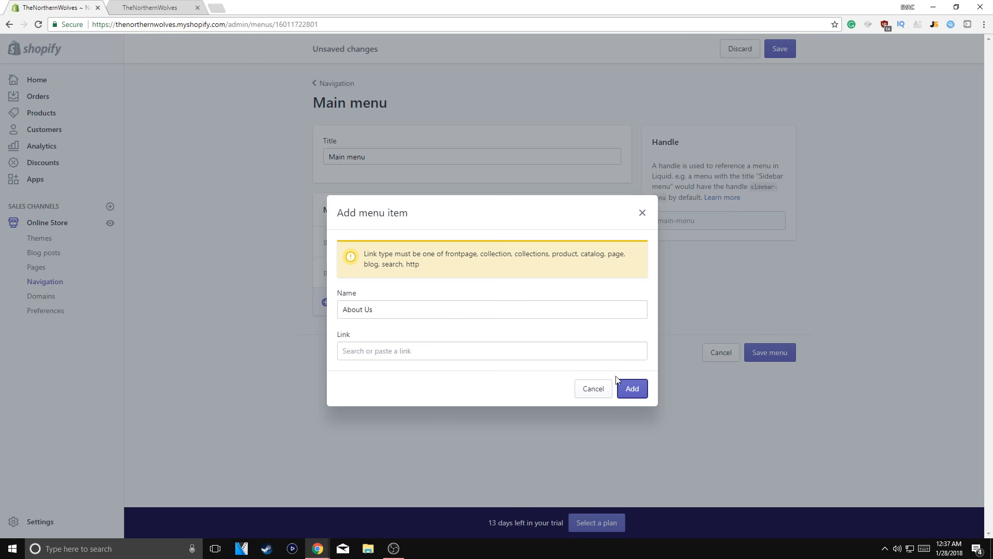
pyautogui.click(462, 353)
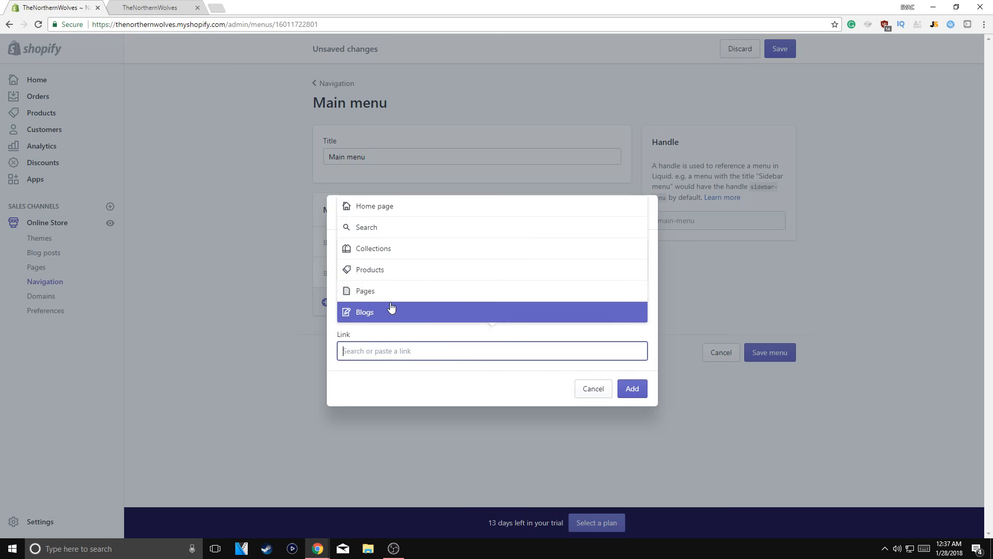
pyautogui.click(370, 314)
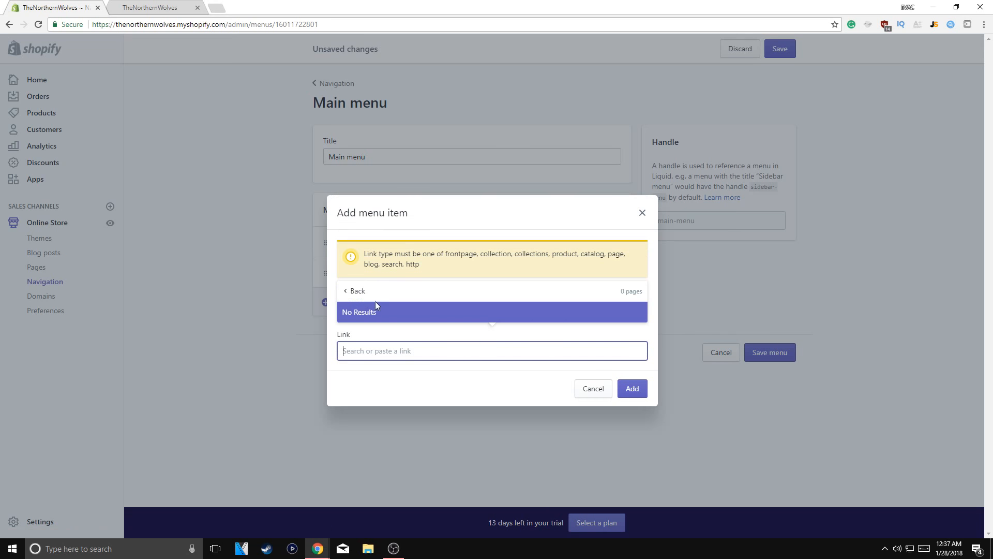
pyautogui.click(352, 290)
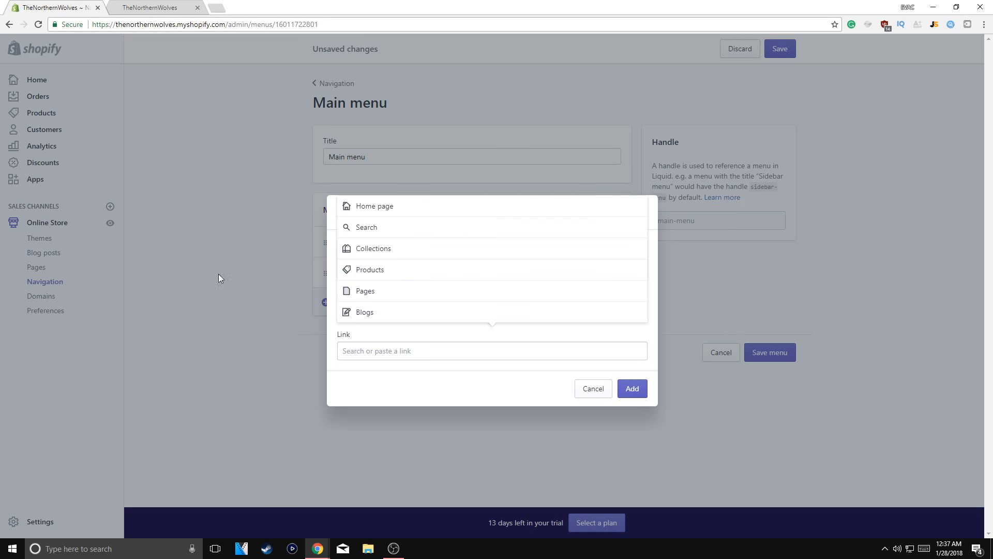
pyautogui.click(606, 389)
# Start a new online store page and title it "About Us"
pyautogui.click(32, 268)
pyautogui.click(313, 318)
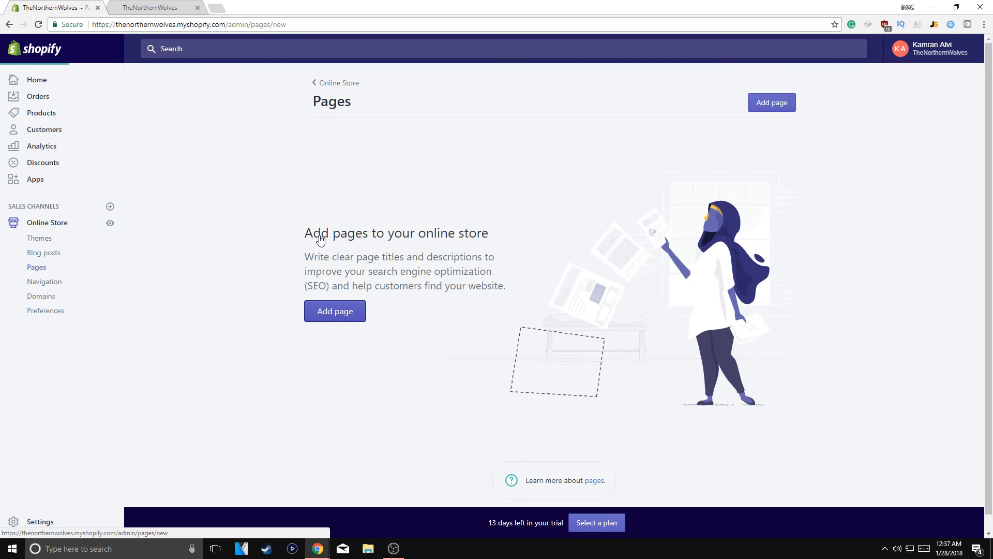
pyautogui.click(384, 179)
pyautogui.write('About US')
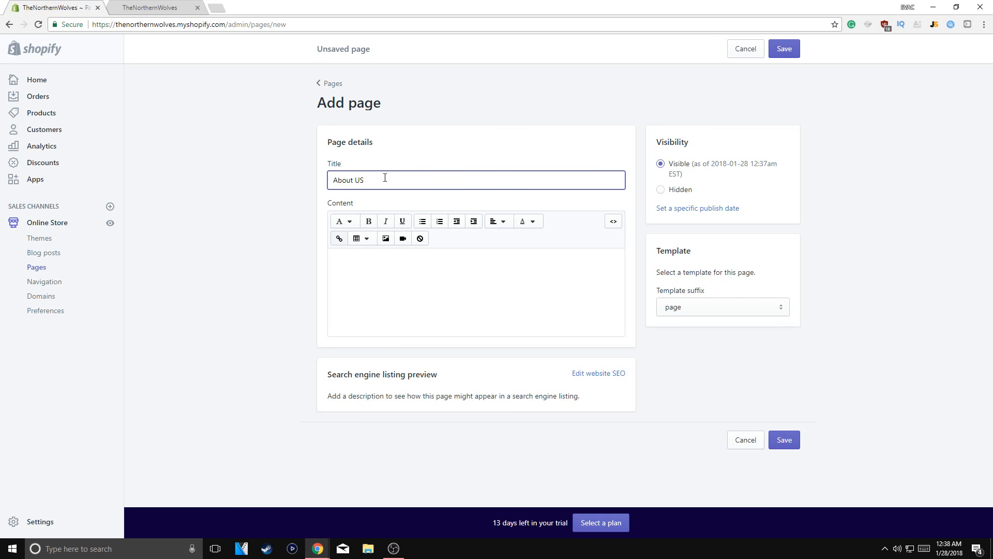
pyautogui.press('BackSpace')
pyautogui.write('s')
pyautogui.press('Tab')
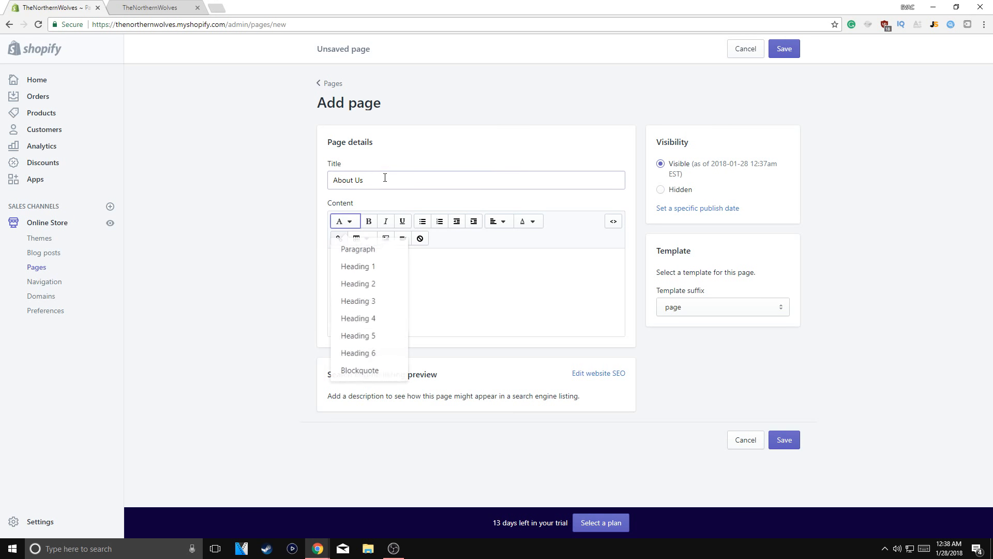
# Enter "Contact us:" as the About Us page's content and save the page
pyautogui.click(455, 277)
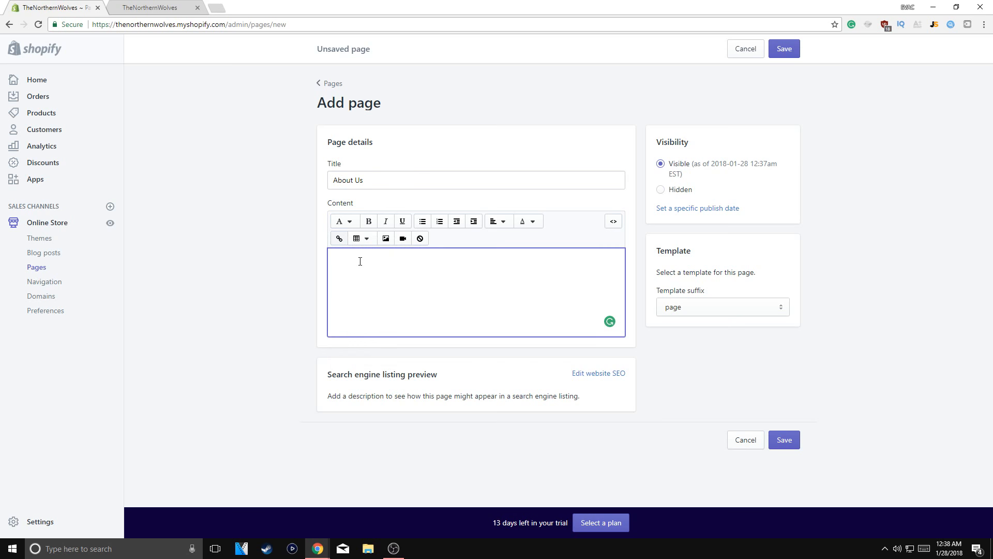
pyautogui.write('Contact us:')
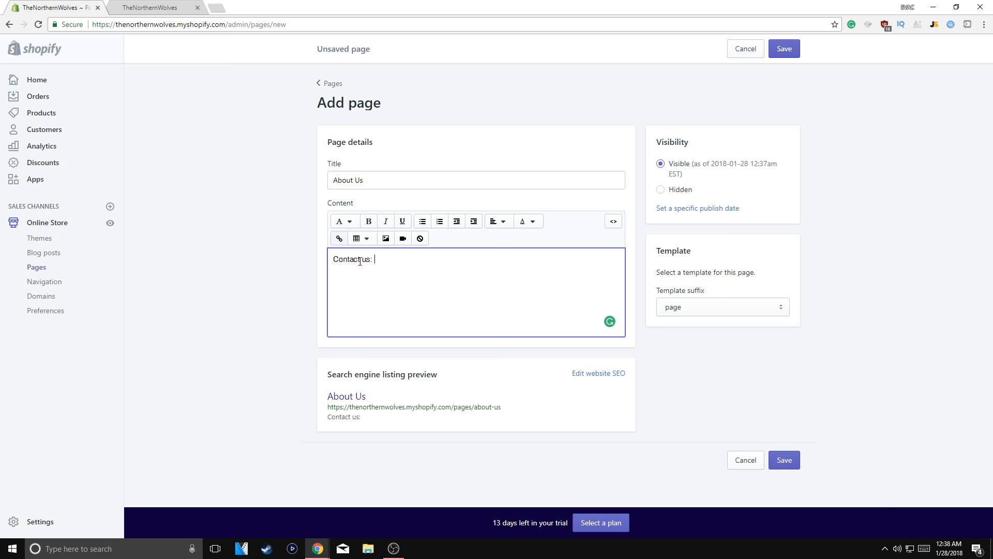
pyautogui.click(784, 49)
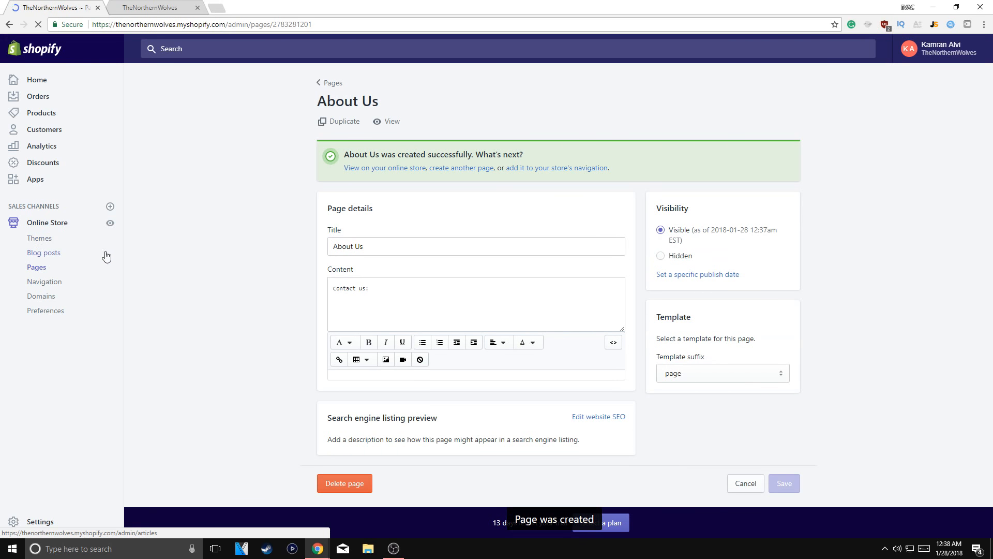
# Open the Main menu in the store's navigation and start a new menu item named "About Us"
pyautogui.click(34, 284)
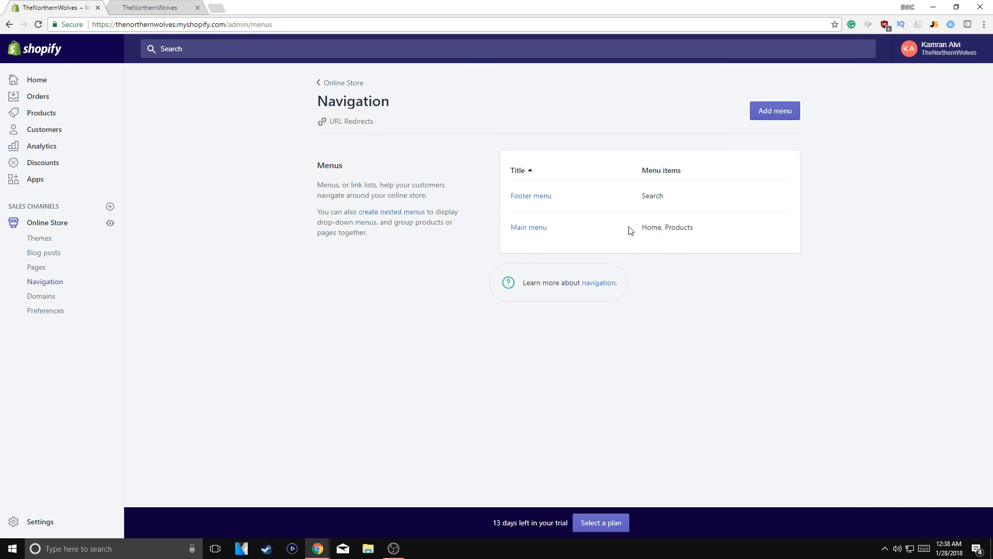
pyautogui.click(762, 114)
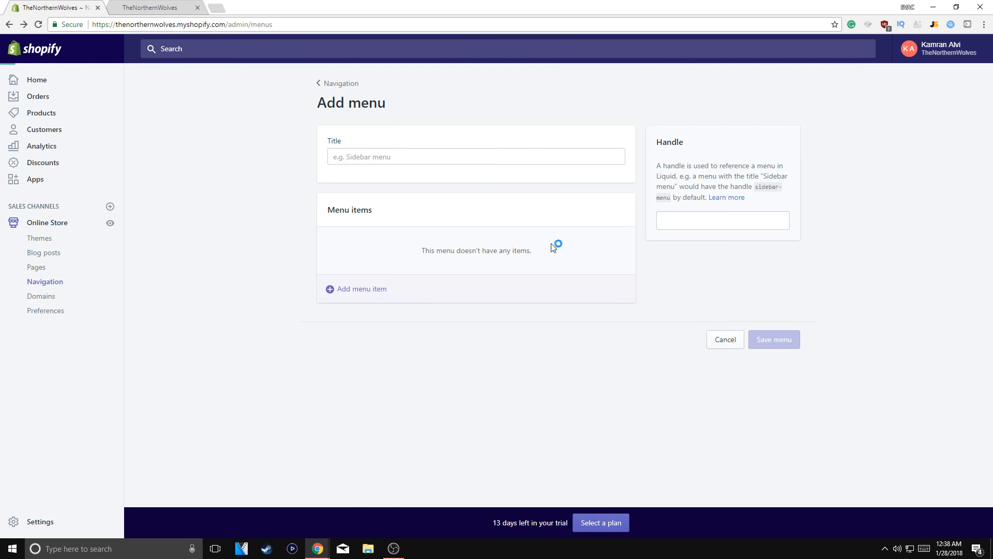
pyautogui.hotkey('alt', 'Left')
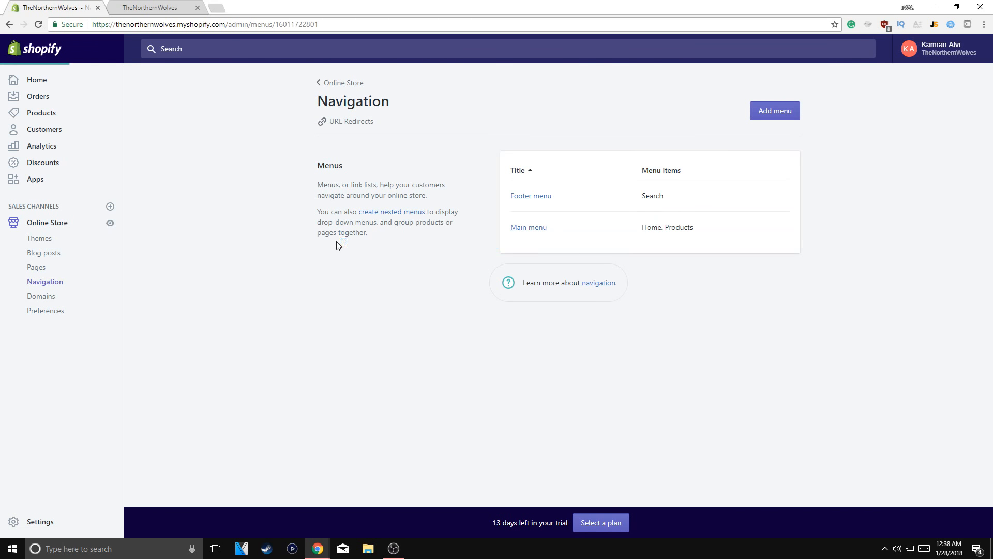
pyautogui.click(390, 309)
pyautogui.click(384, 287)
pyautogui.write('About Us')
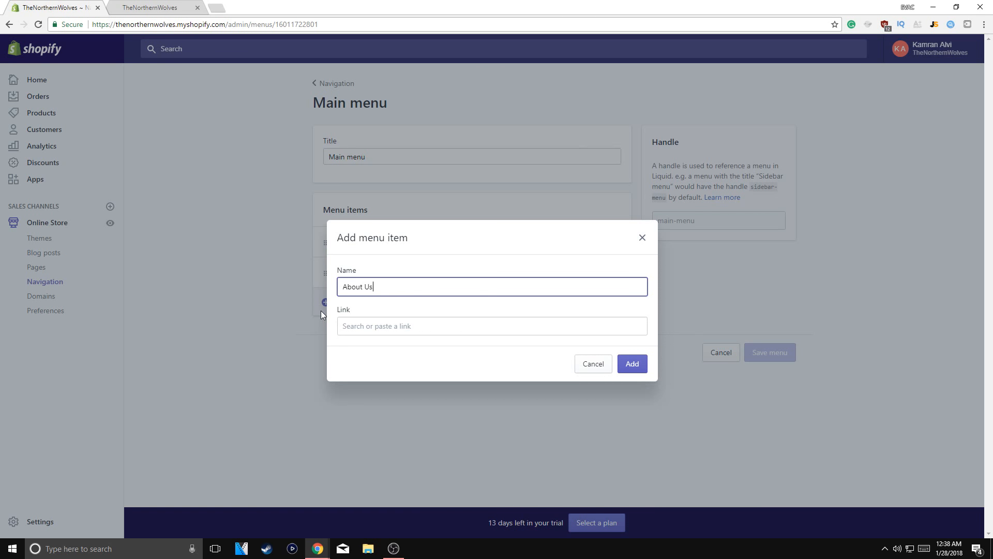
# Link the new menu item to the About Us page, add it, and save the Main menu
pyautogui.click(364, 329)
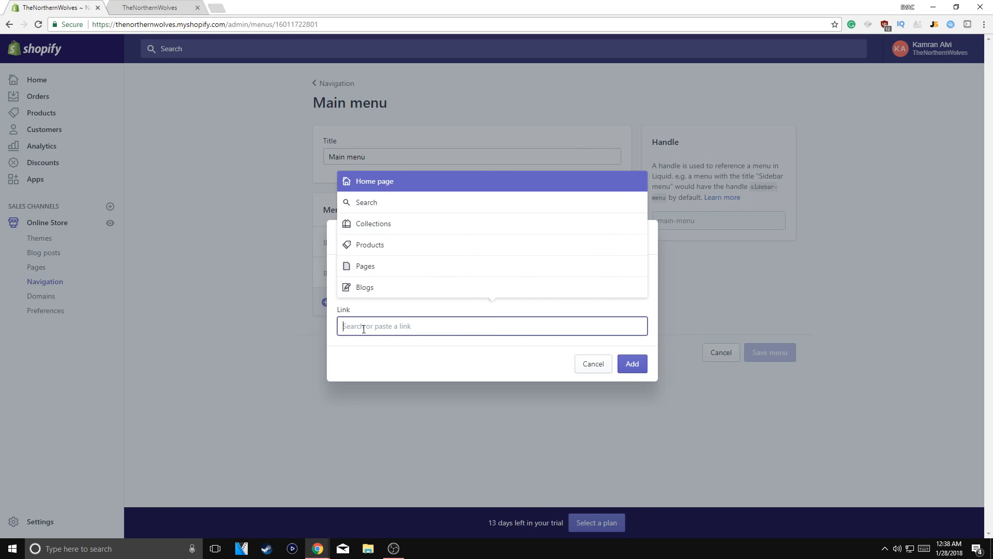
pyautogui.click(384, 272)
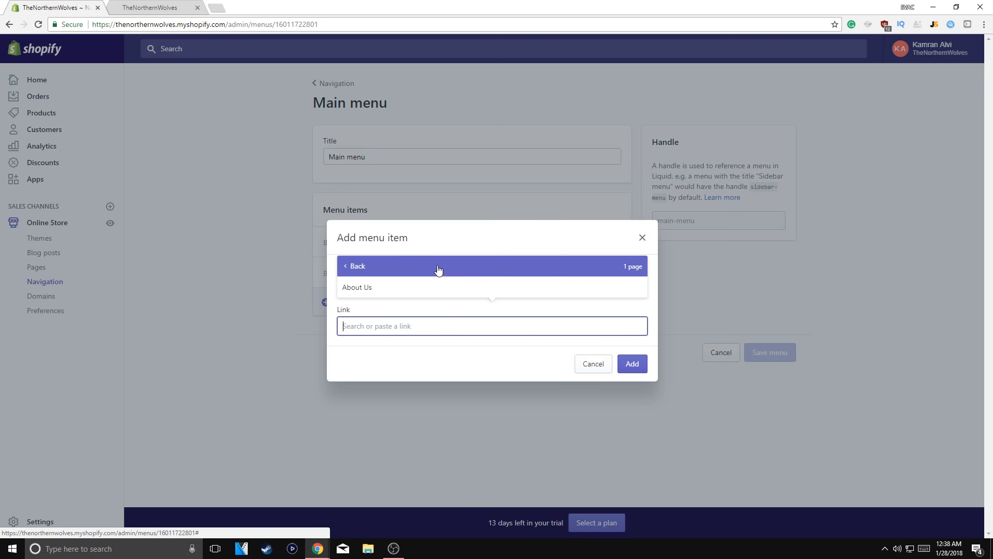
pyautogui.click(428, 288)
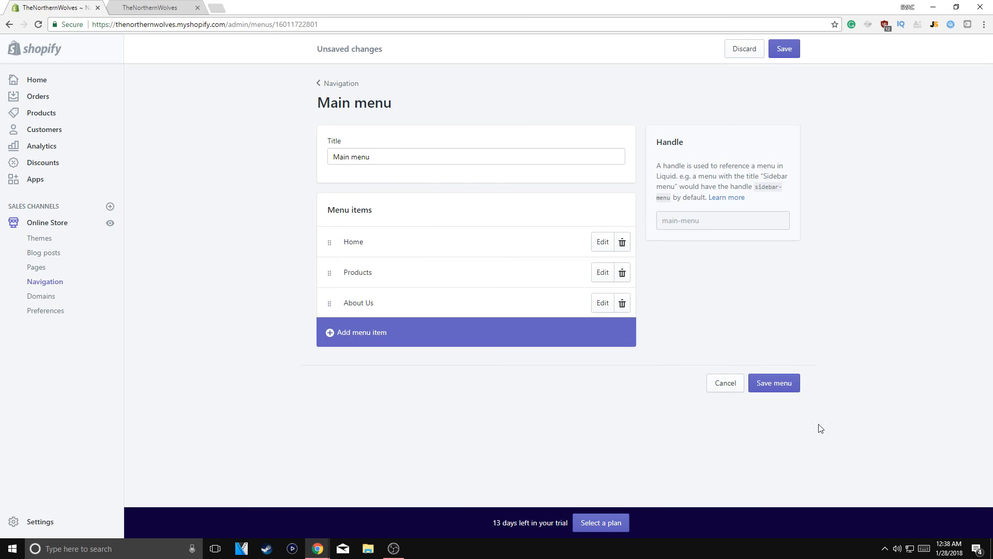
pyautogui.click(789, 391)
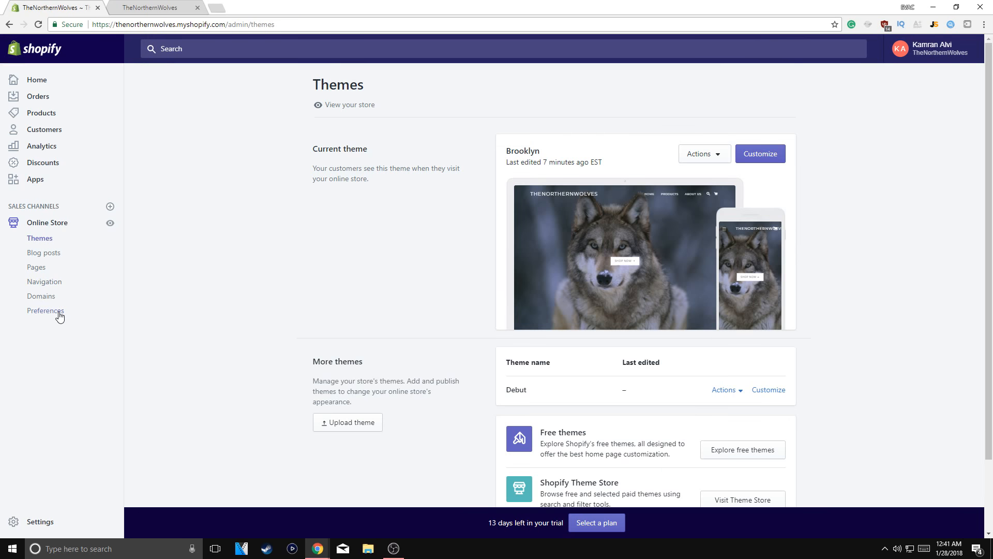
# Open the online store's Preferences and look over the homepage title, meta description and Google Analytics settings
pyautogui.click(60, 311)
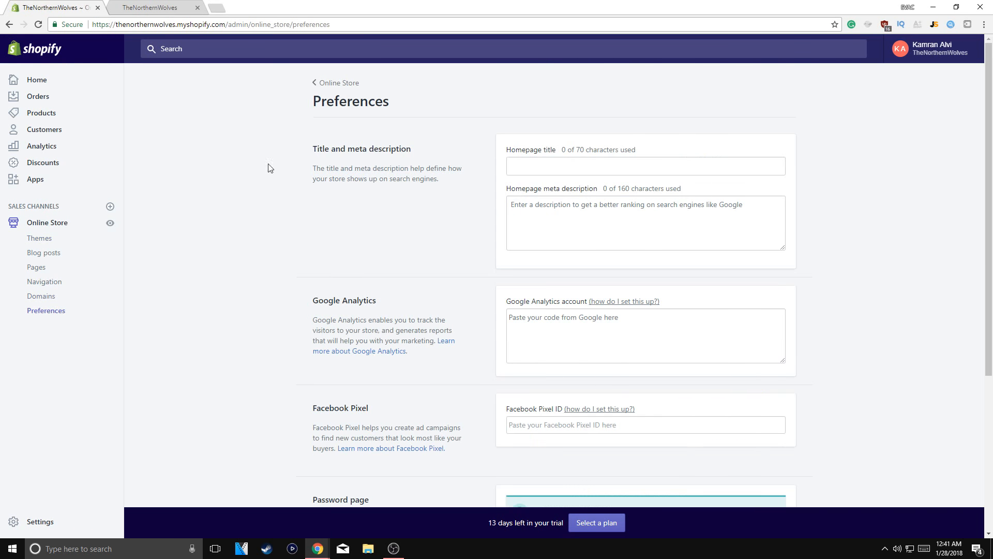
pyautogui.moveTo(295, 145); pyautogui.dragTo(690, 190)
pyautogui.click(560, 219)
pyautogui.click(547, 325)
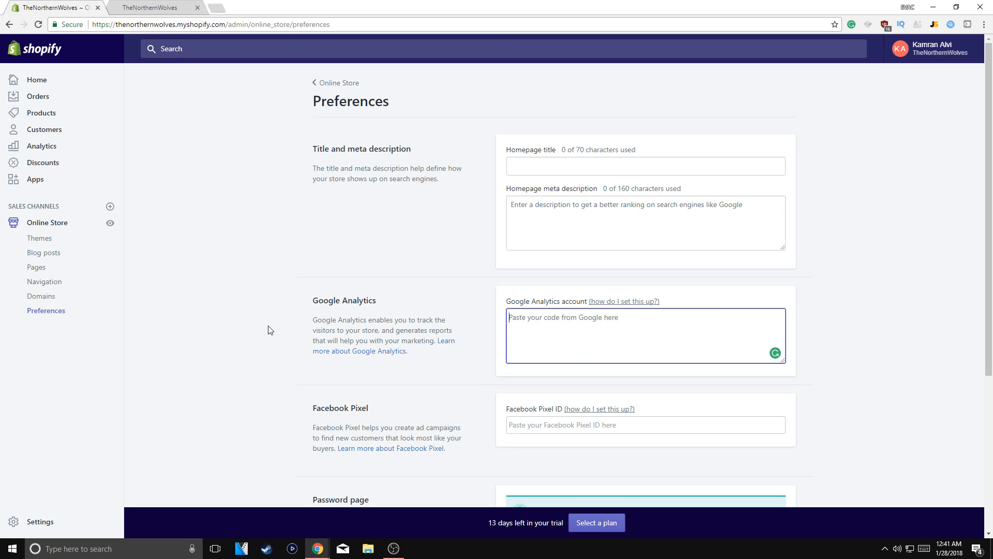
# Search Google for "analytics" in a new browser tab and open the Google Analytics Solutions site
pyautogui.click(216, 8)
pyautogui.write('google.com')
pyautogui.press('Return')
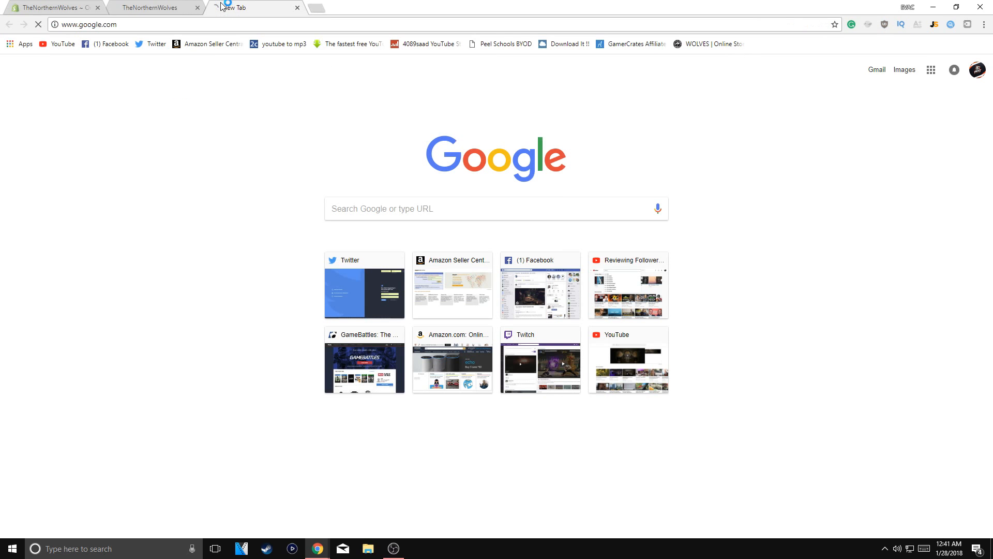
pyautogui.click(390, 207)
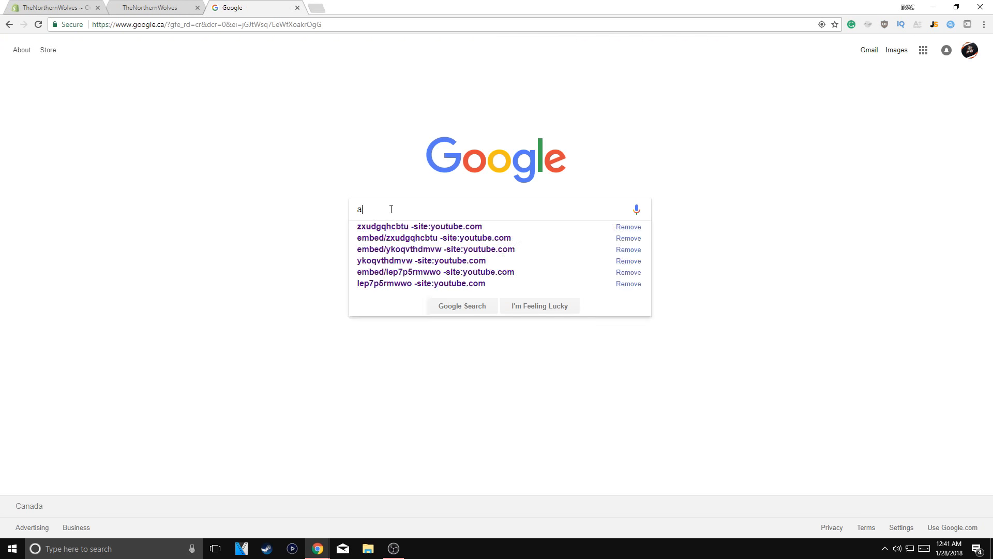
pyautogui.write('analytics')
pyautogui.press('Return')
pyautogui.click(243, 201)
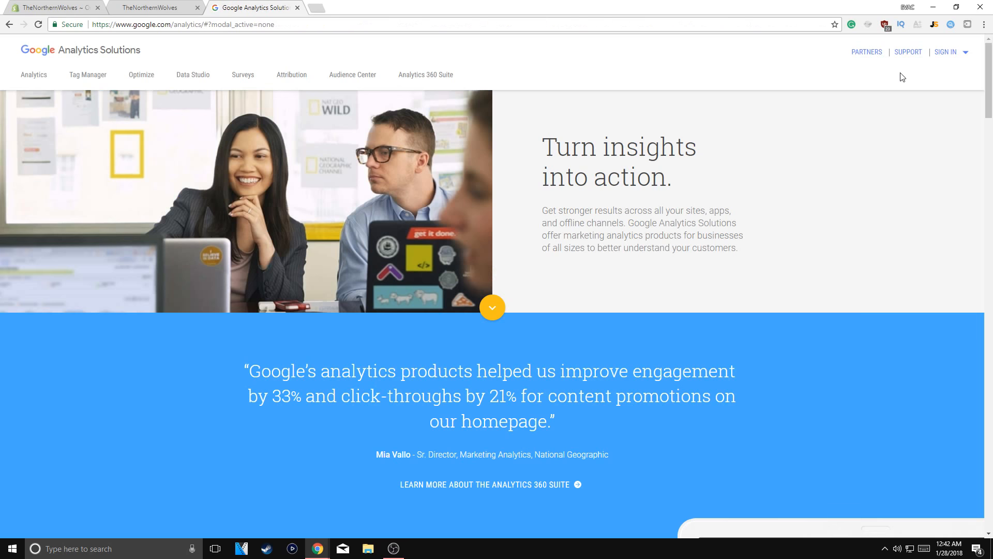
# Sign in to the Analytics product and begin signing up for a Google Analytics account
pyautogui.click(940, 58)
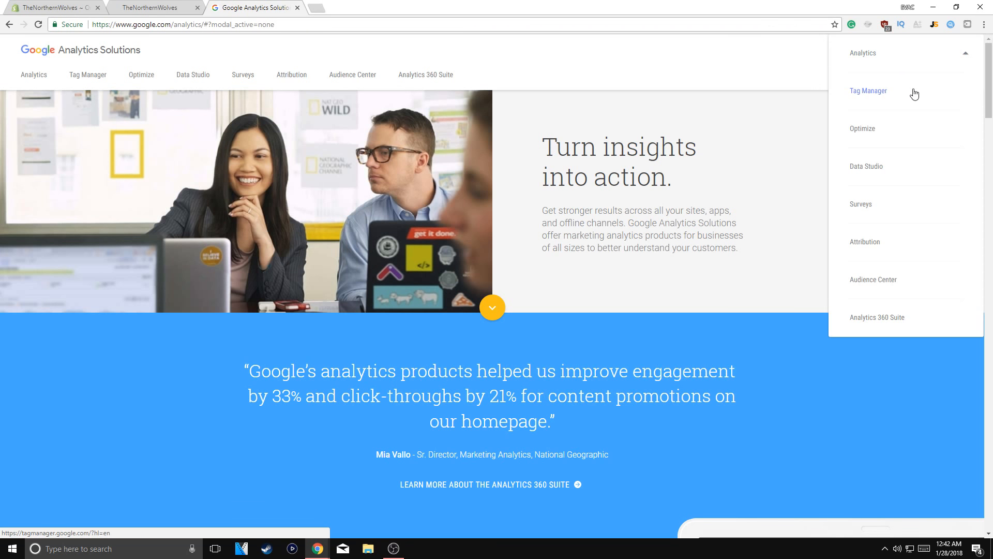
pyautogui.click(874, 72)
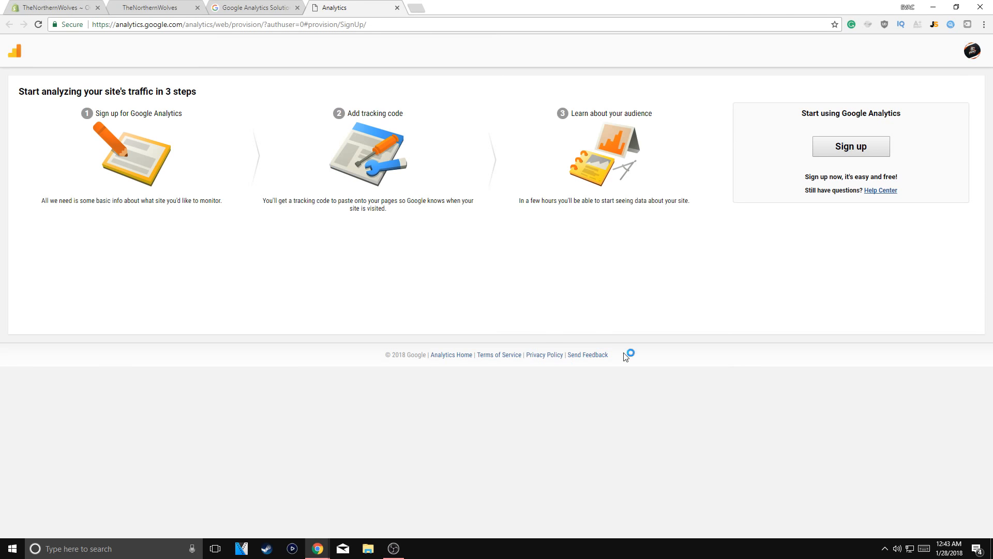
pyautogui.click(851, 146)
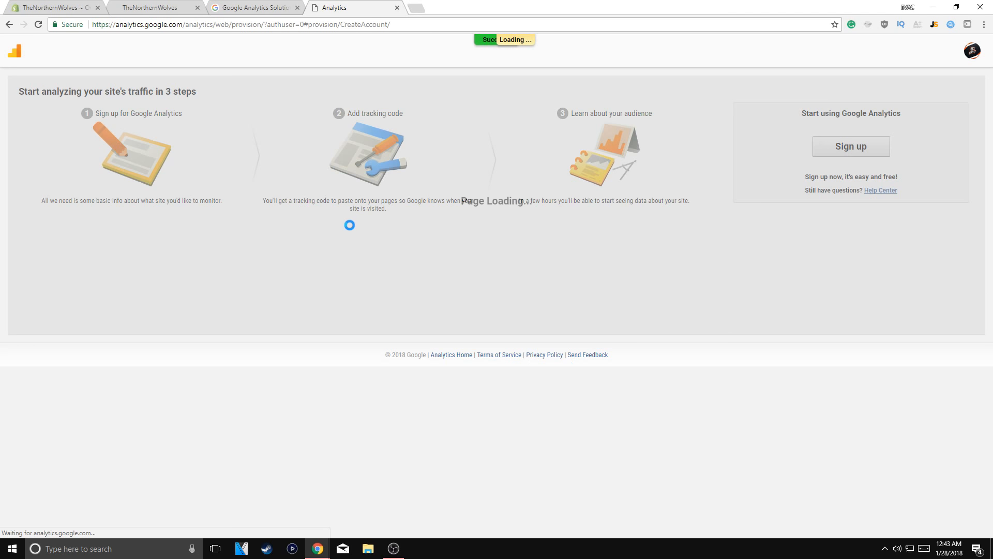
# Enter "The Northern Wolves" as both the account name and the website name
pyautogui.scroll(-2, 369, 230)
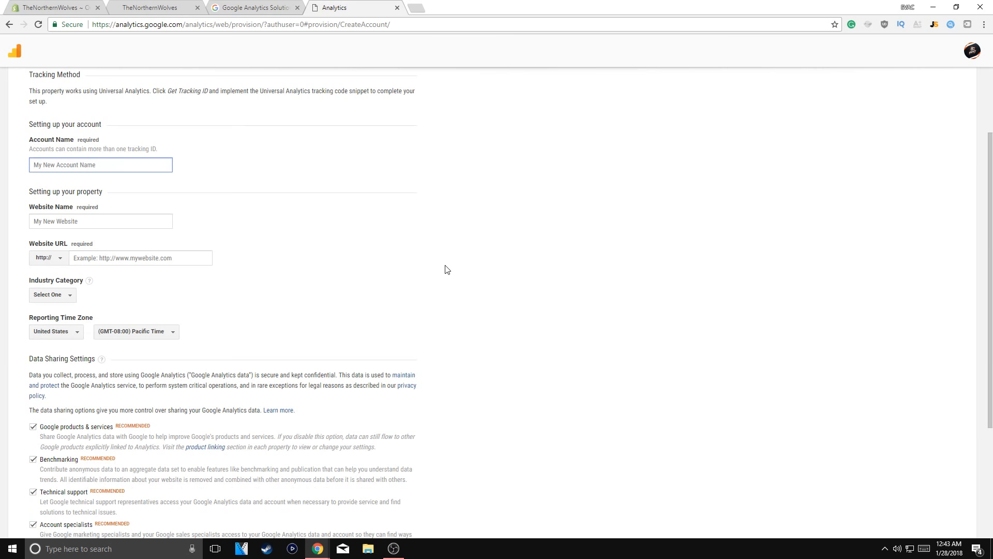
pyautogui.write('The Northern Wolves')
pyautogui.hotkey('ctrl', 'a')
pyautogui.hotkey('ctrl', 'c')
pyautogui.click(161, 221)
pyautogui.hotkey('ctrl', 'v')
pyautogui.click(143, 258)
pyautogui.click(54, 7)
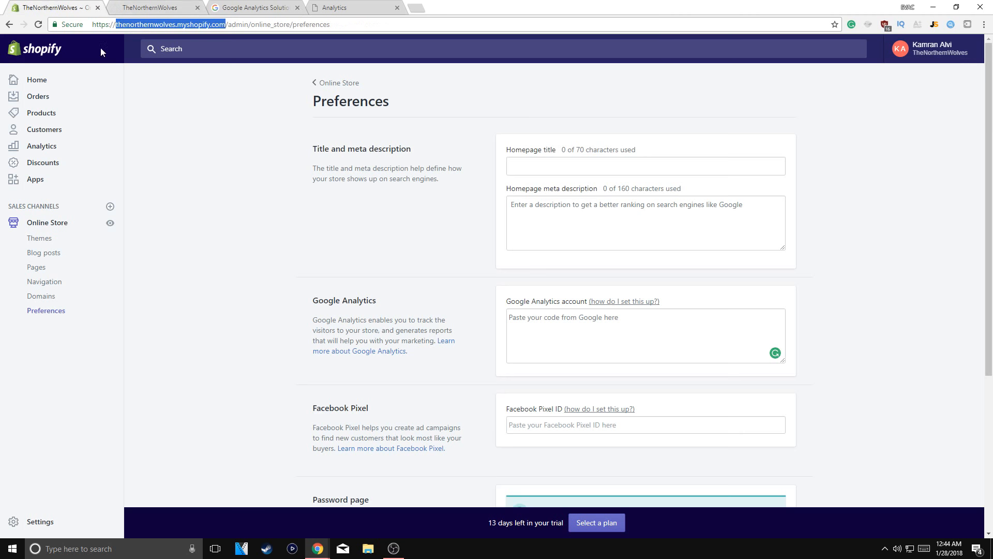
pyautogui.click(118, 25)
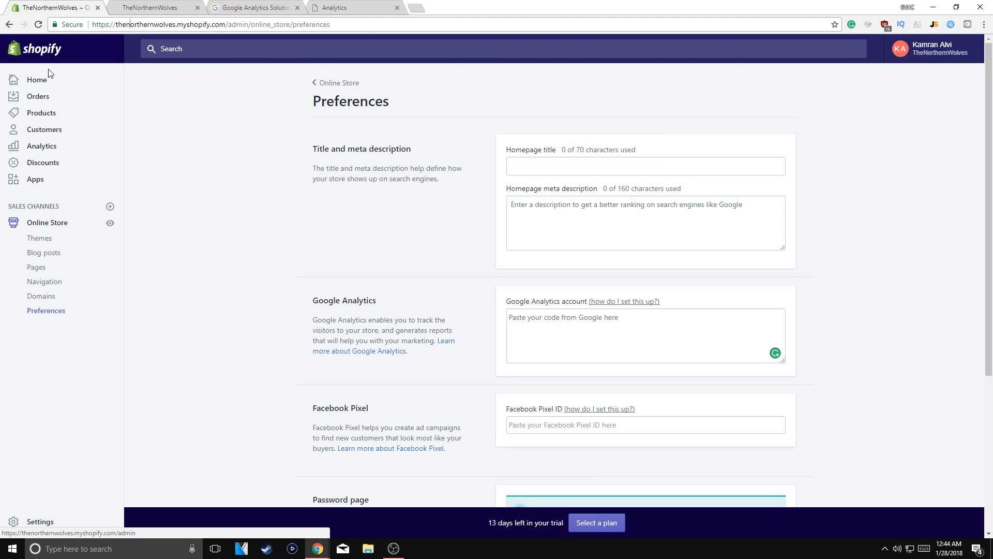
pyautogui.click(41, 223)
pyautogui.click(110, 223)
pyautogui.moveTo(226, 24); pyautogui.dragTo(92, 25)
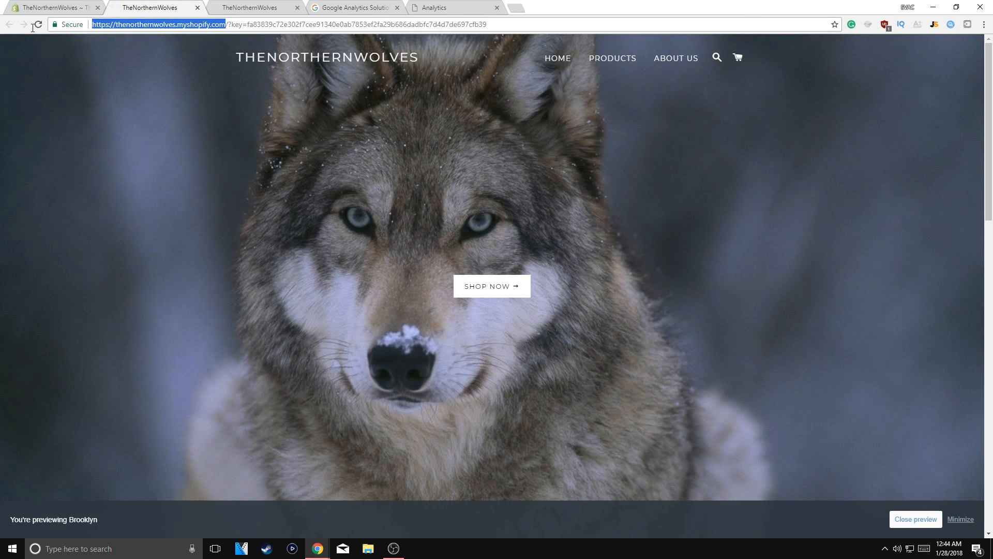
pyautogui.click(220, 8)
pyautogui.click(346, 6)
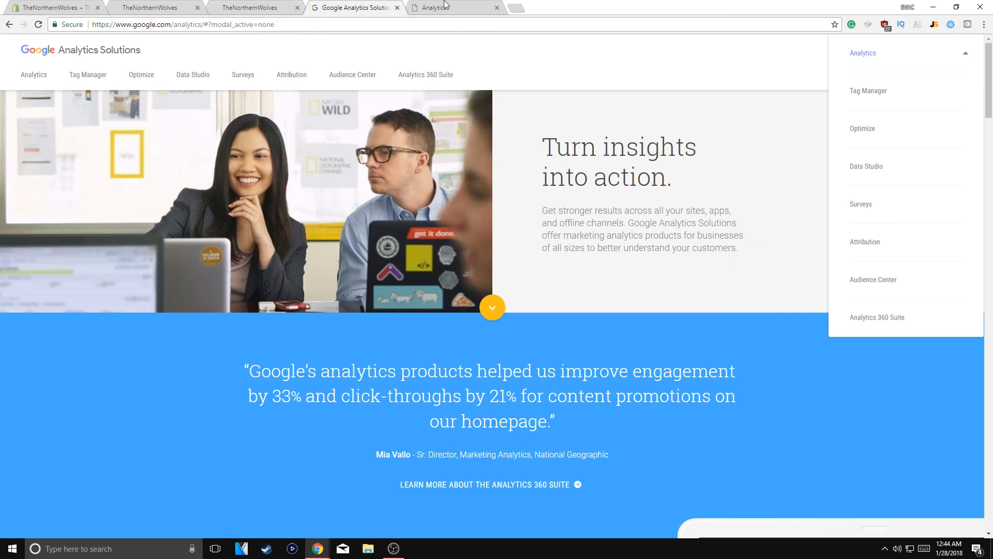
pyautogui.click(444, 6)
pyautogui.hotkey('ctrl', 'v')
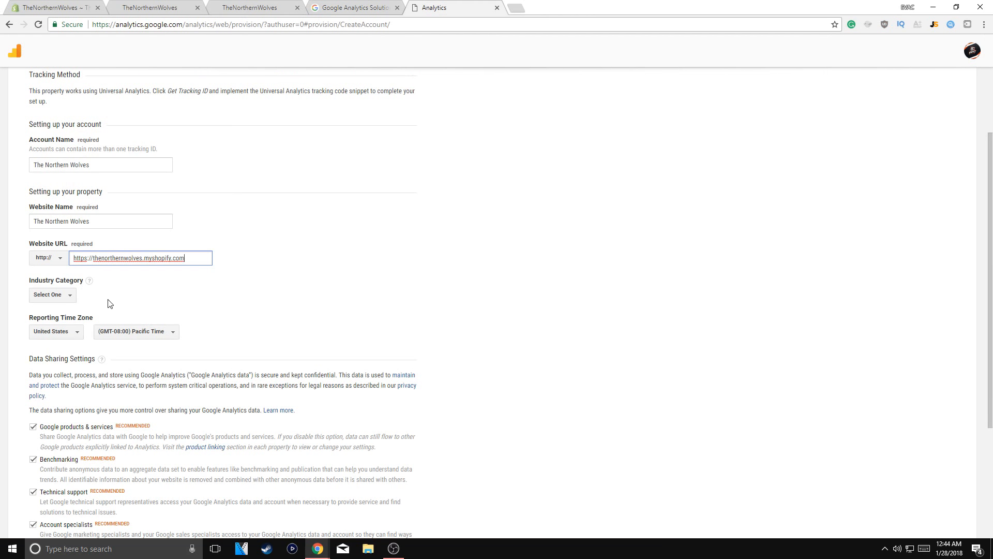
# Set the property's industry category to Shopping
pyautogui.click(59, 297)
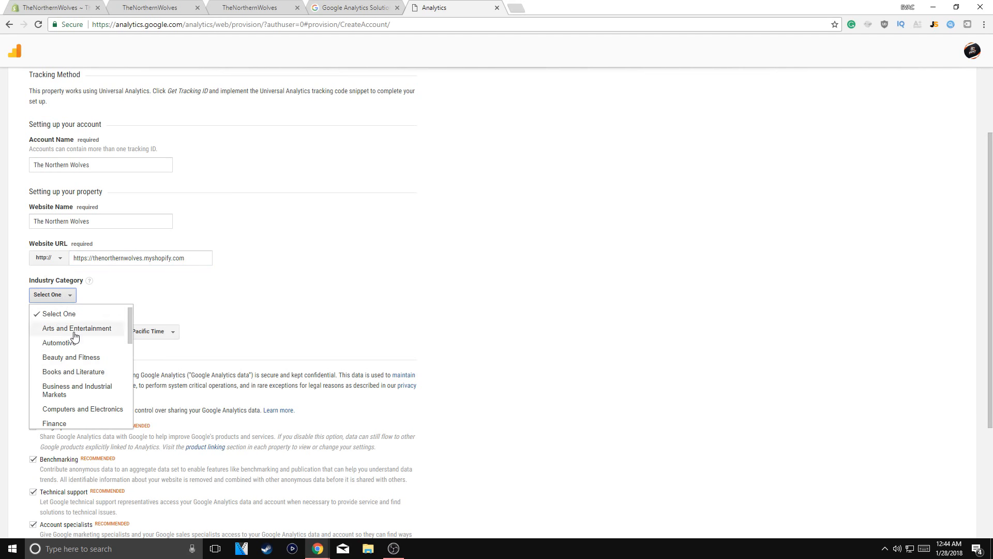
pyautogui.scroll(-3, 78, 362)
pyautogui.scroll(-5, 82, 367)
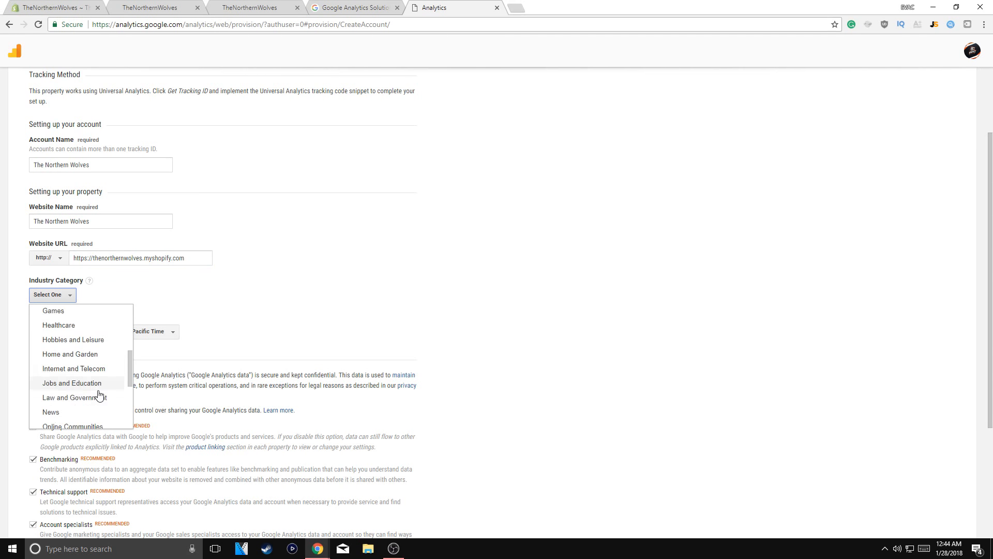
pyautogui.scroll(-3, 62, 409)
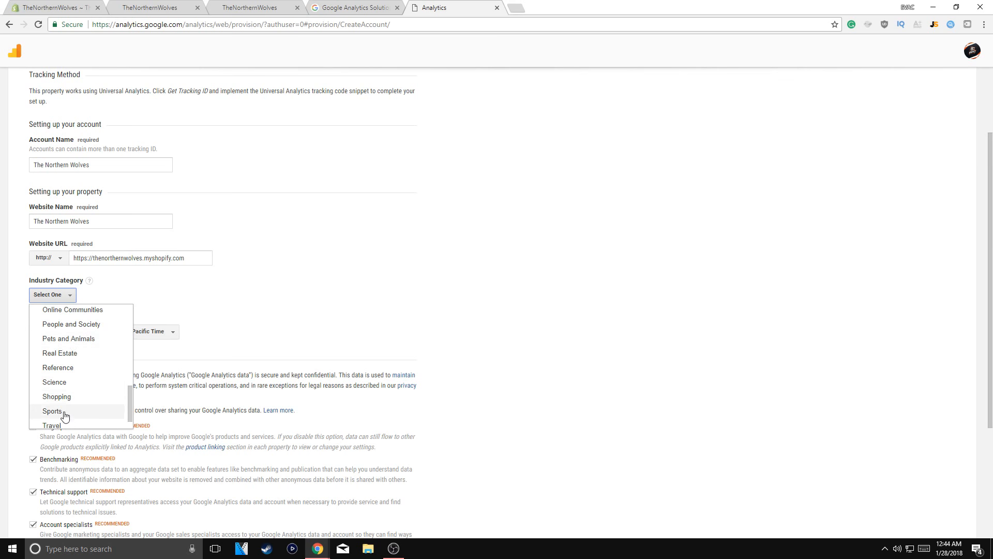
pyautogui.click(56, 378)
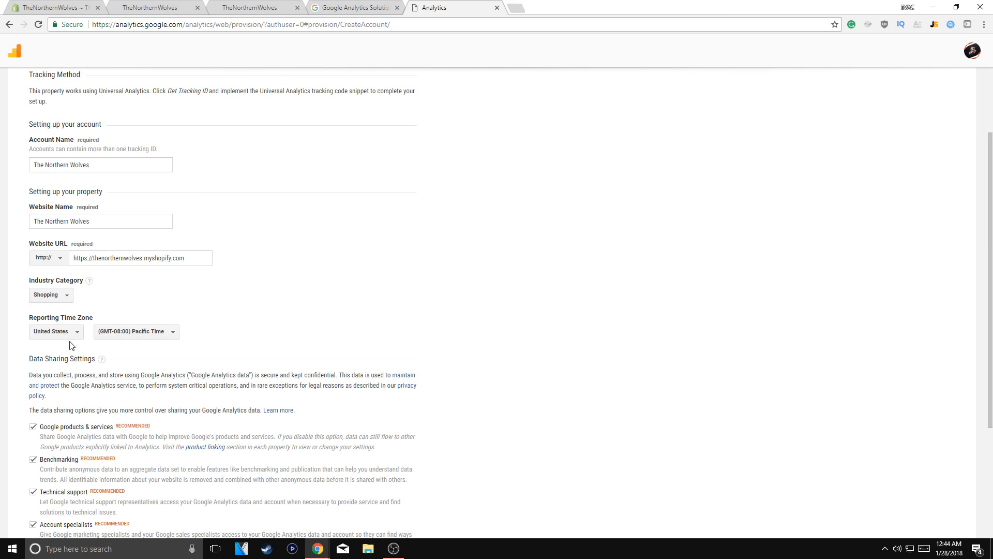
# Set the United States reporting time zone to (GMT-05:00) Eastern Time
pyautogui.click(130, 335)
pyautogui.scroll(1, 172, 406)
pyautogui.scroll(1, 173, 406)
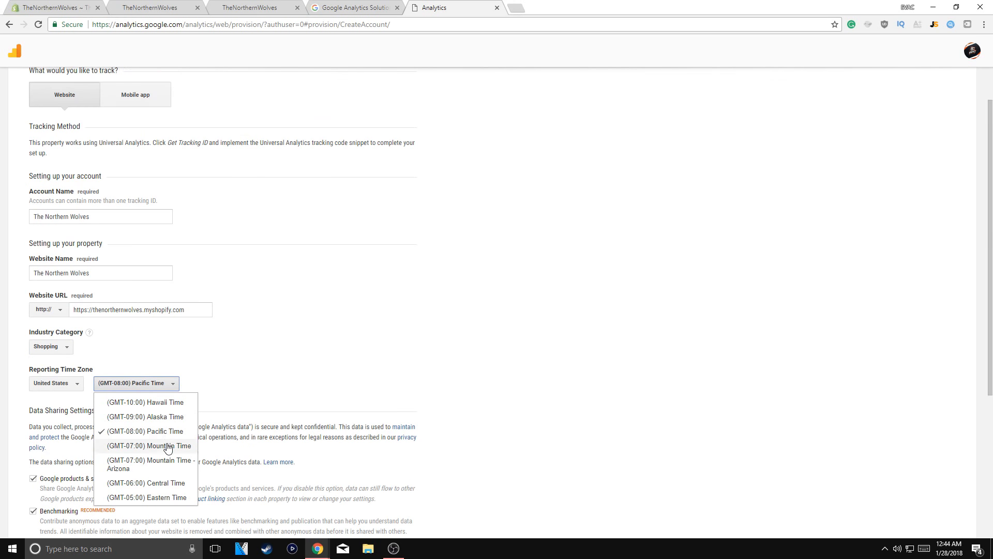
pyautogui.scroll(-2, 171, 445)
pyautogui.click(171, 446)
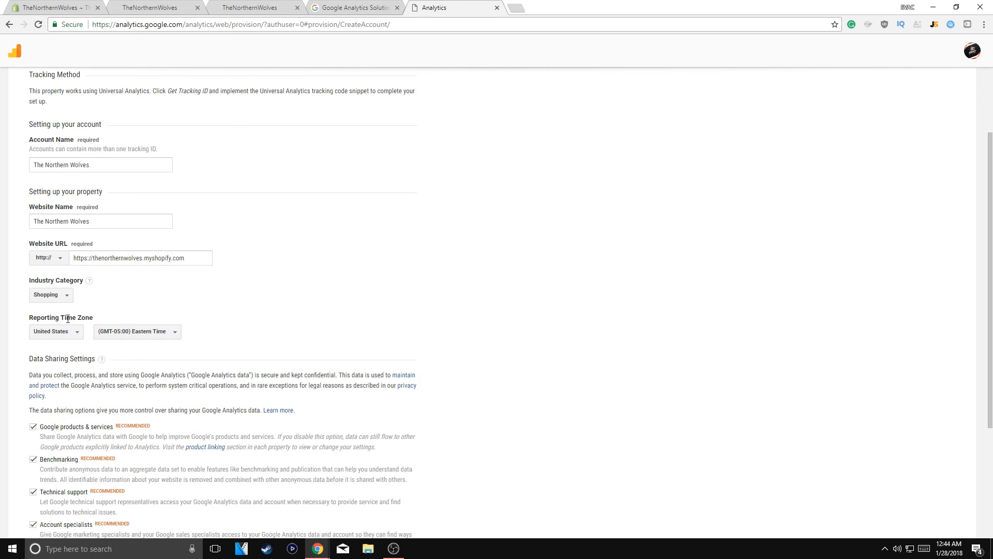
# Change the reporting time zone's country to Canada
pyautogui.click(55, 333)
pyautogui.scroll(-10, 77, 439)
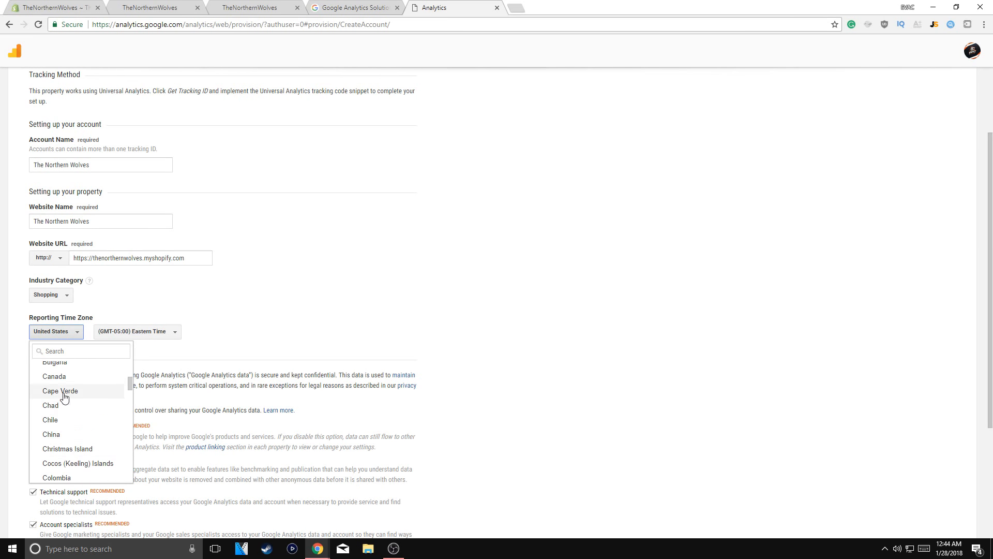
pyautogui.click(61, 377)
# Turn off all four data sharing options: Google products & services, Benchmarking, Technical support and Account specialists
pyautogui.scroll(-2, 185, 360)
pyautogui.scroll(-2, 185, 359)
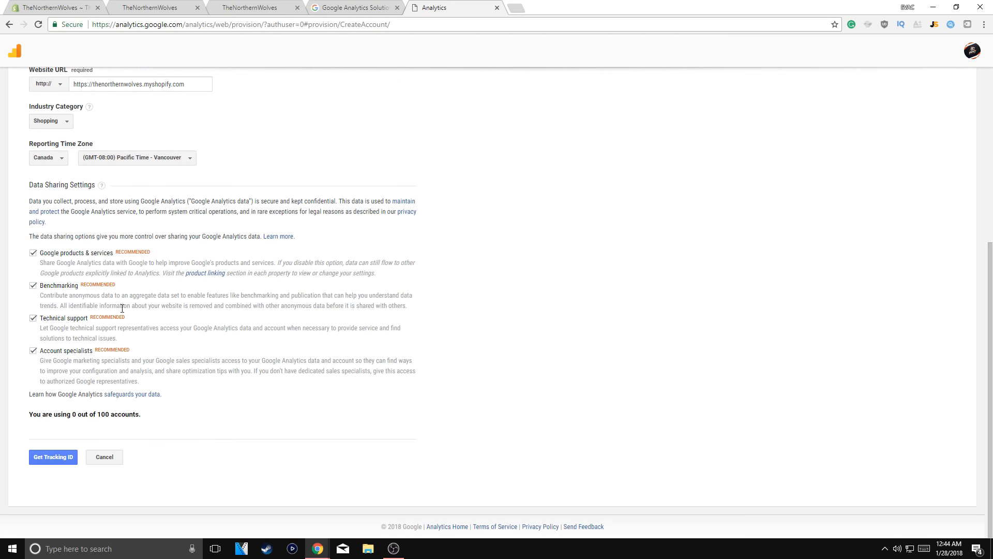
pyautogui.click(32, 253)
pyautogui.click(33, 285)
pyautogui.click(33, 318)
pyautogui.click(33, 351)
# Request the tracking ID and accept the Google Analytics Terms of Service Agreement
pyautogui.click(54, 457)
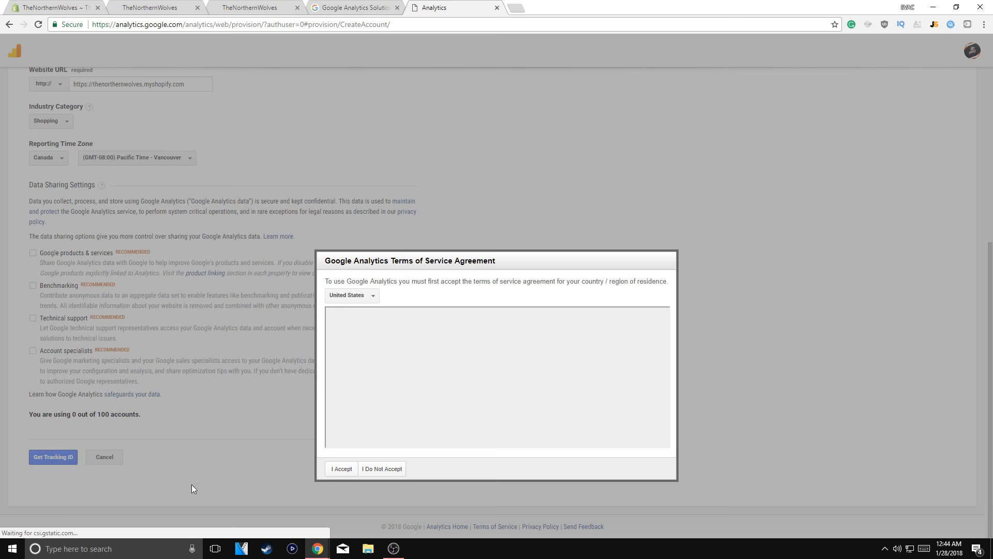
pyautogui.scroll(-3, 399, 338)
pyautogui.click(342, 469)
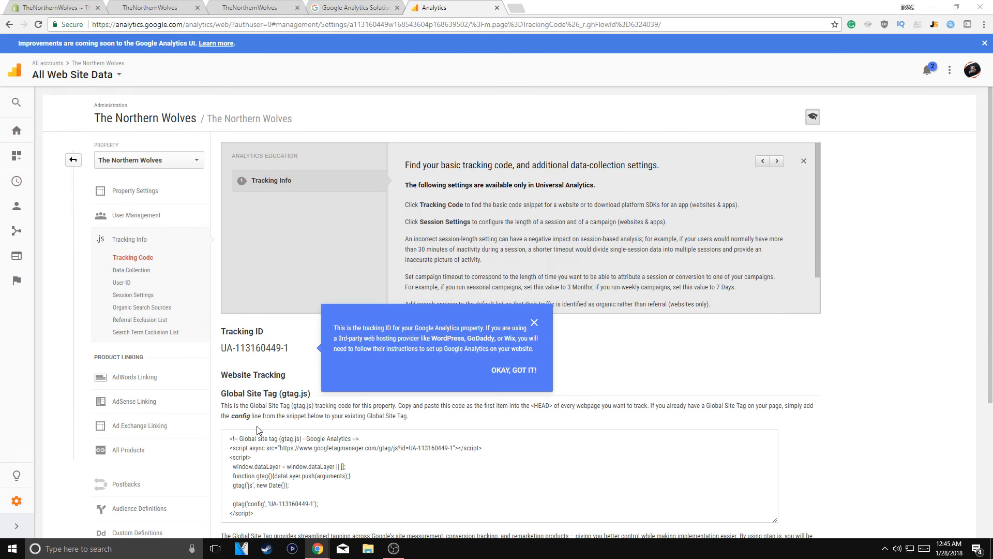
# Copy the Global Site Tag tracking code and return to the online store's Preferences in the Shopify admin
pyautogui.scroll(-4, 258, 430)
pyautogui.click(251, 275)
pyautogui.hotkey('ctrl', 'c')
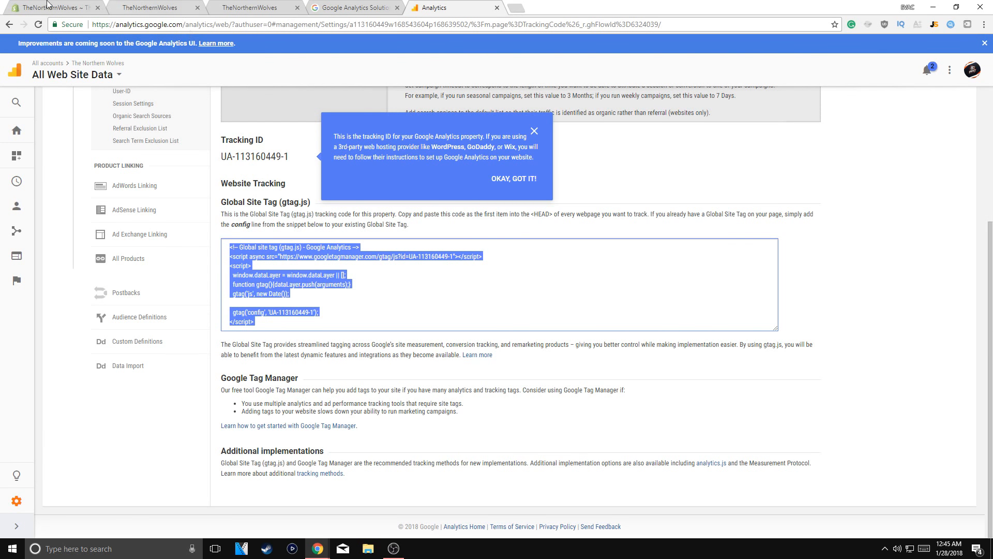
pyautogui.click(64, 6)
pyautogui.click(155, 6)
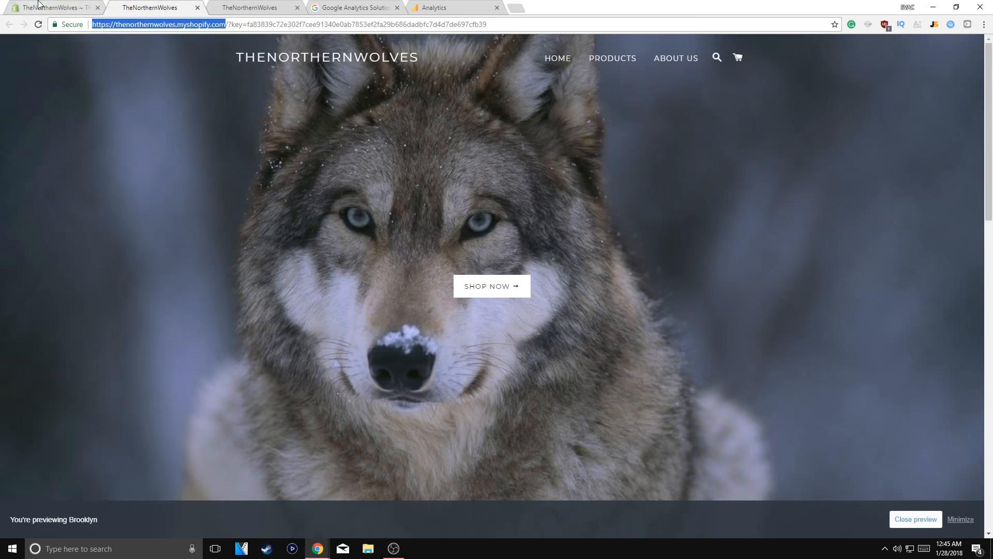
pyautogui.click(57, 7)
pyautogui.click(37, 310)
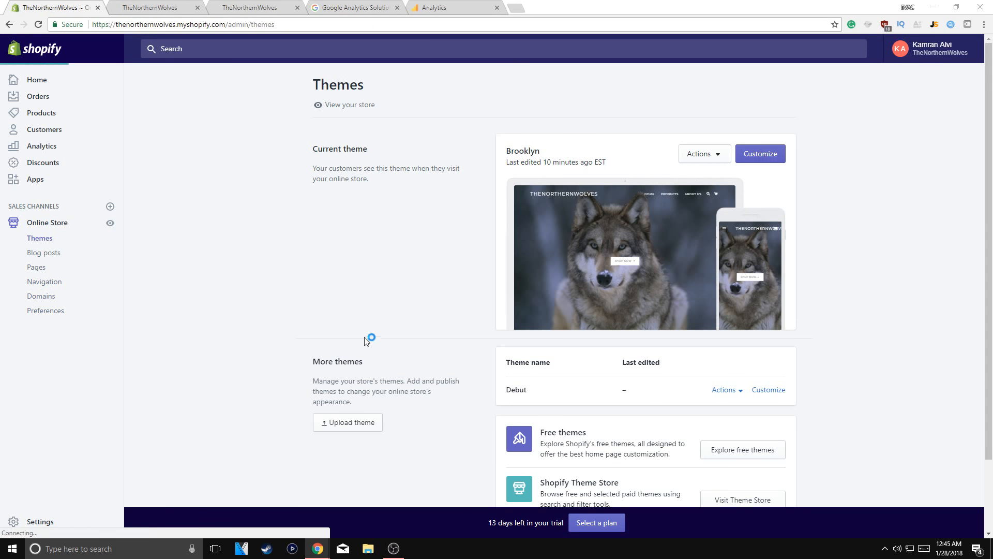
# Paste the copied Global Site Tag code as the store's Google Analytics account and save the preferences
pyautogui.click(563, 317)
pyautogui.hotkey('ctrl', 'v')
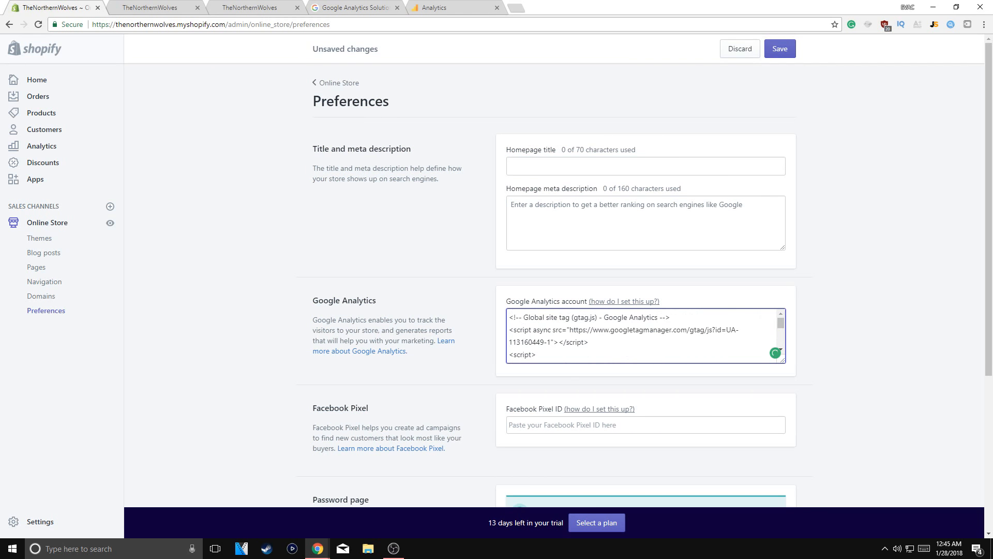
pyautogui.scroll(-2, 554, 324)
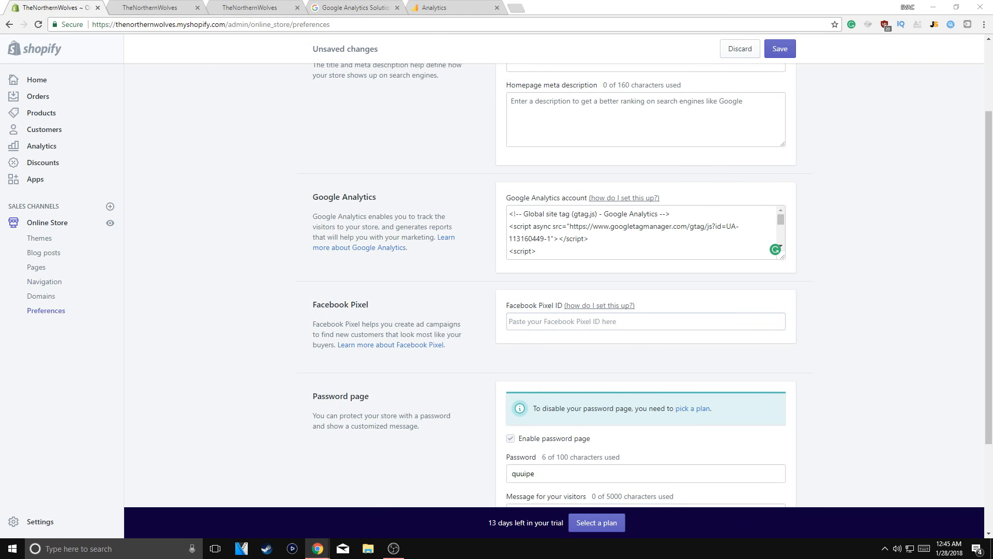
pyautogui.scroll(2, 584, 247)
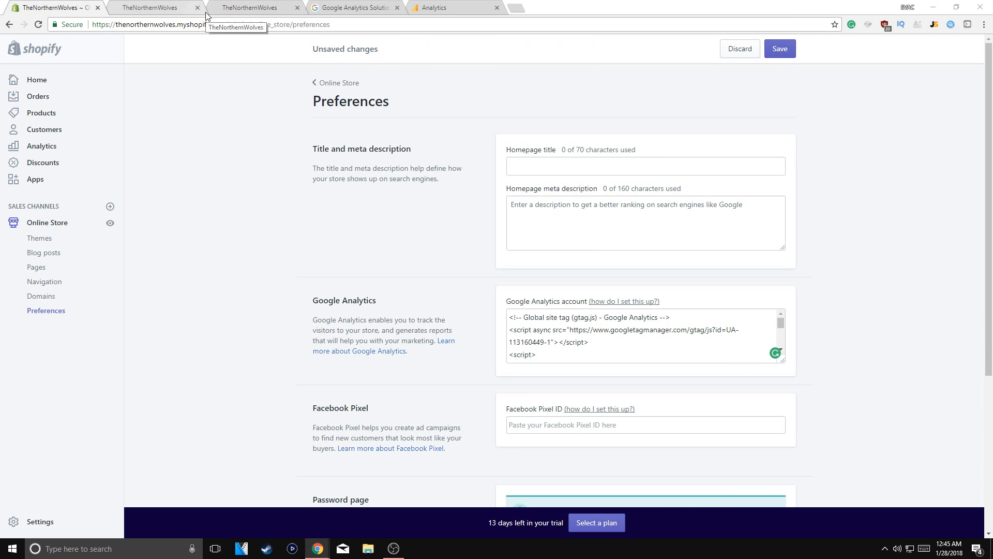
pyautogui.click(779, 49)
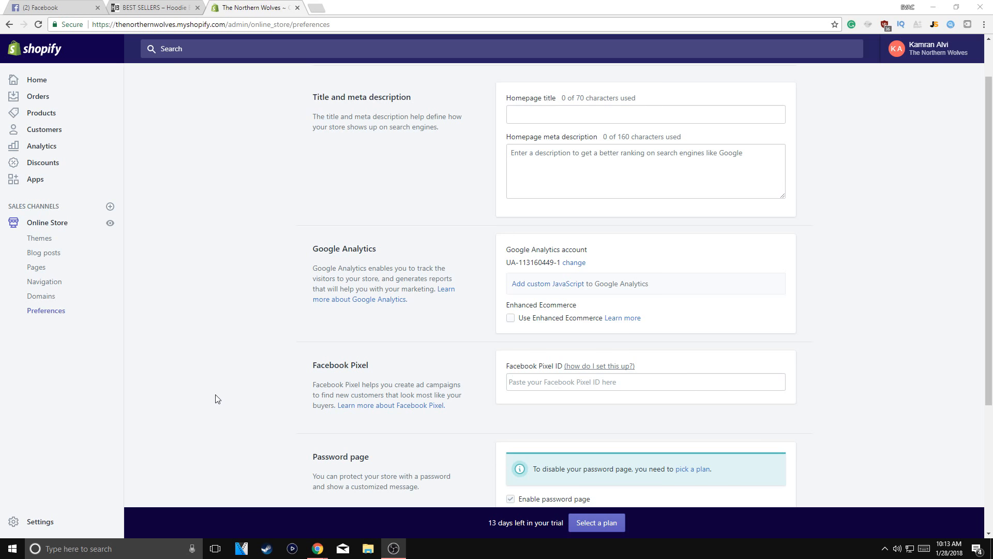
# Open the plan selection from the Password page section of Preferences and choose a plan for the store
pyautogui.click(558, 382)
pyautogui.scroll(-3, 196, 243)
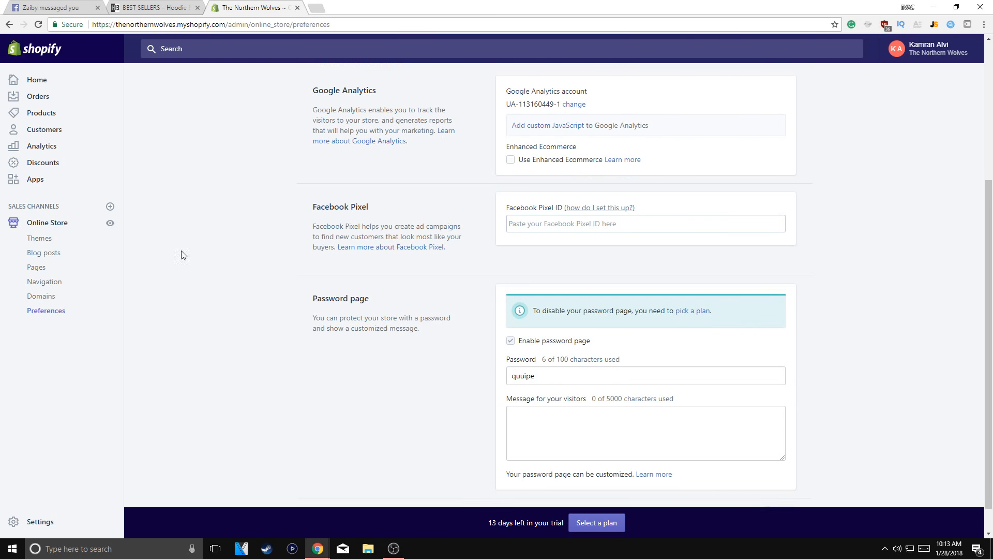
pyautogui.scroll(-1, 217, 269)
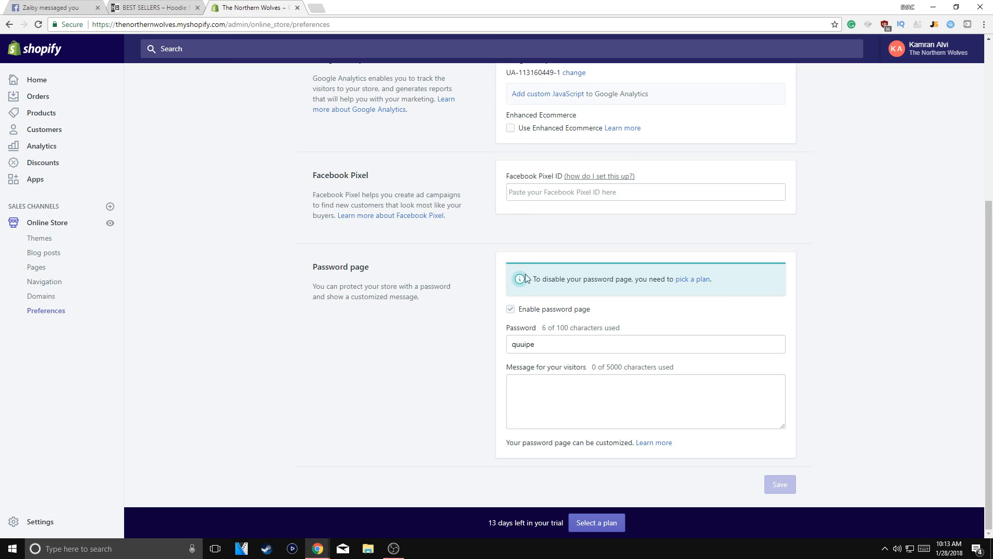
pyautogui.click(686, 274)
pyautogui.click(395, 373)
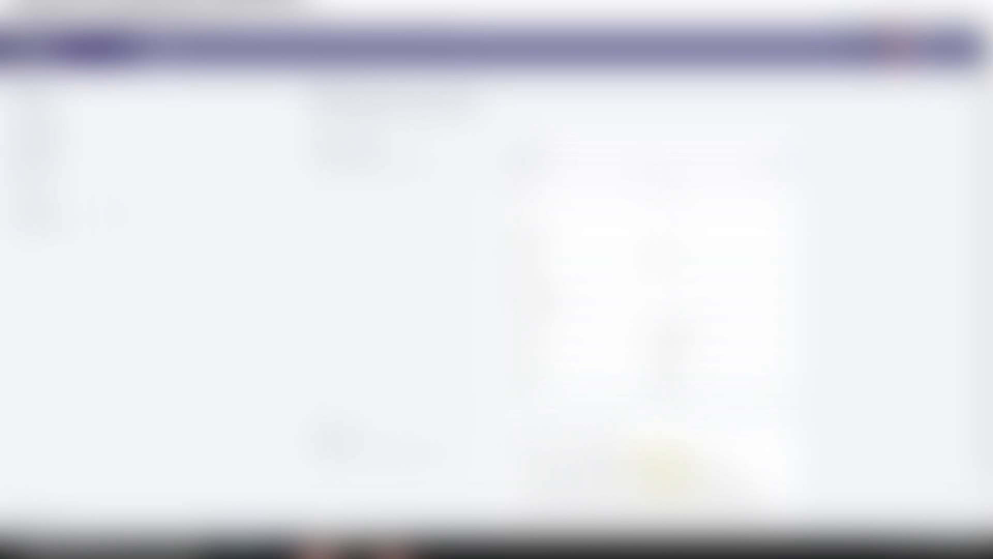
# Complete the plan's billing form with the payment card number and billing details, submit it and confirm the plan
pyautogui.press('Tab')
pyautogui.press('Tab')
pyautogui.press('Tab')
pyautogui.press('Tab')
pyautogui.press('Tab')
pyautogui.press('Tab')
pyautogui.press('Tab')
pyautogui.press('Tab')
pyautogui.scroll(-1, 655, 321)
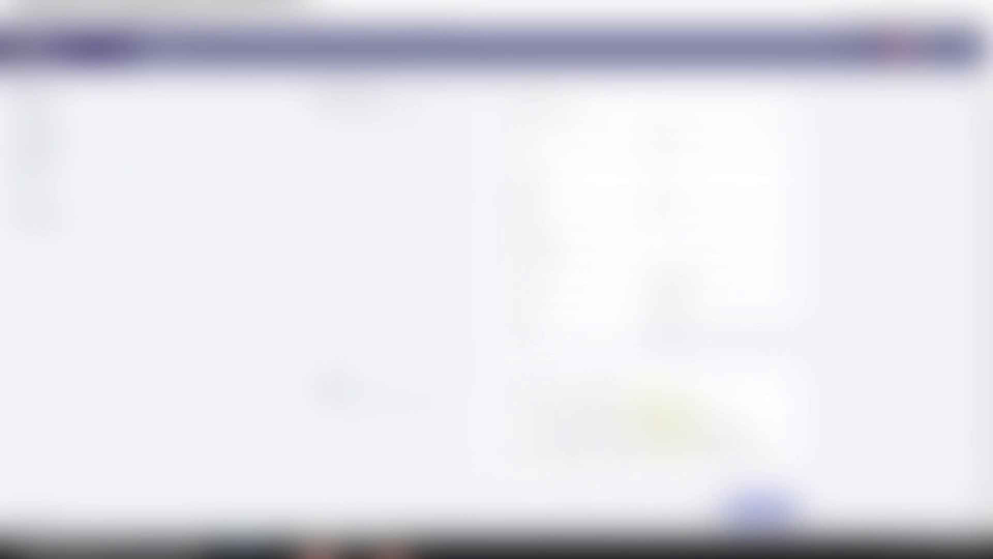
pyautogui.click(761, 509)
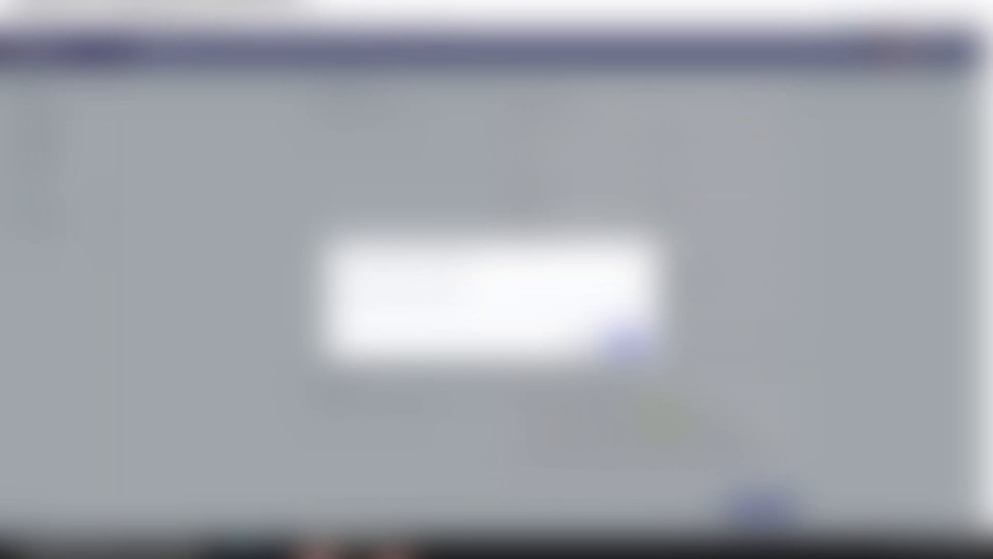
pyautogui.click(627, 345)
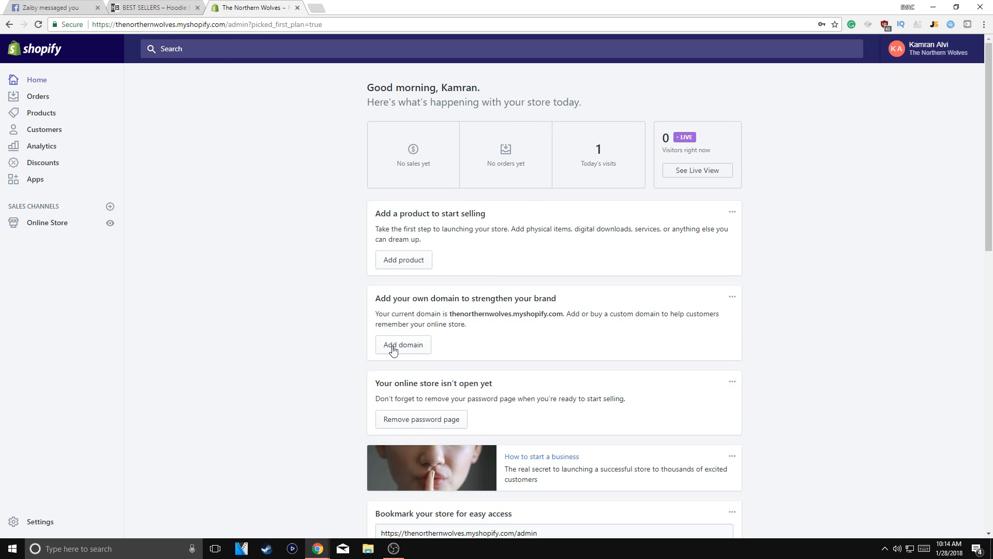
# Start adding a custom domain from the admin home page and choose to buy a new one
pyautogui.scroll(-15, 863, 442)
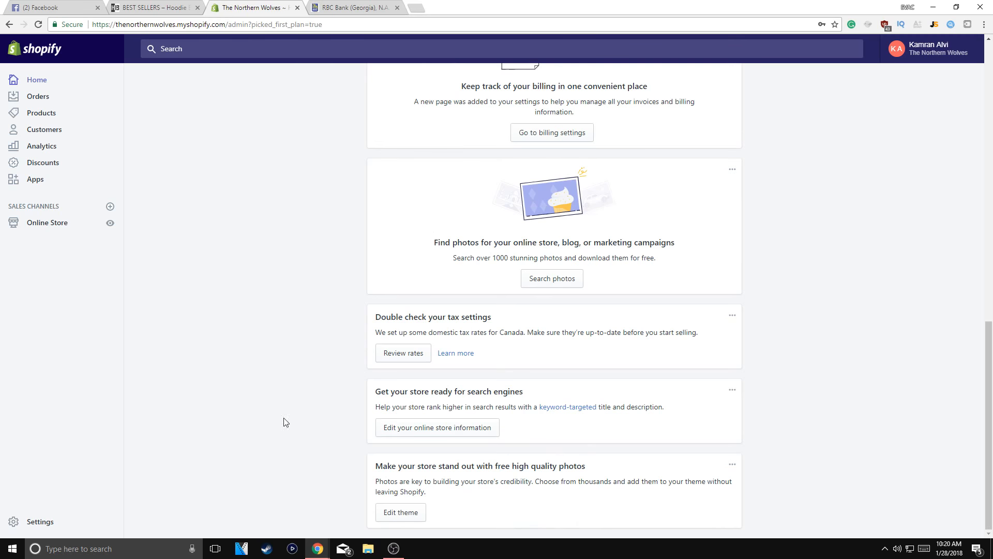
pyautogui.scroll(15, 369, 184)
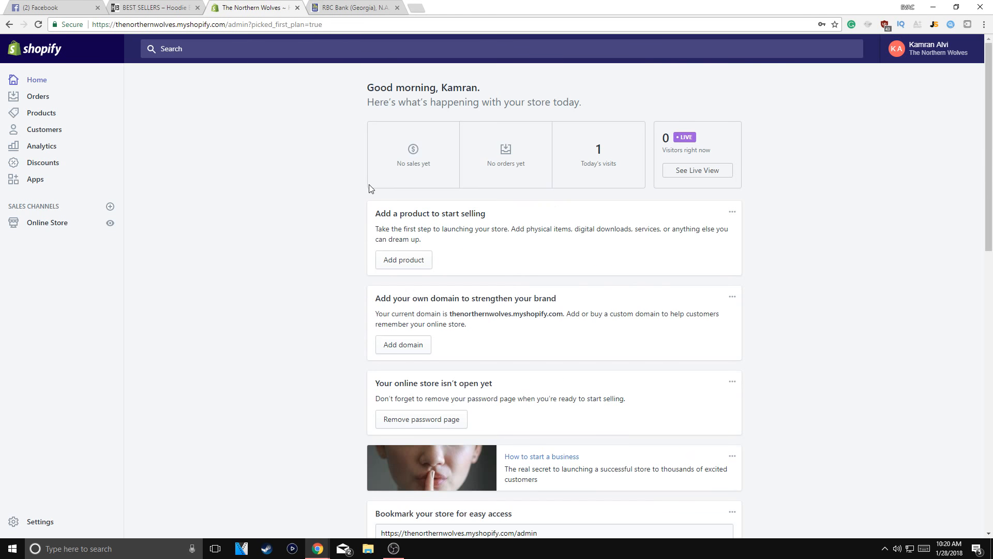
pyautogui.click(392, 349)
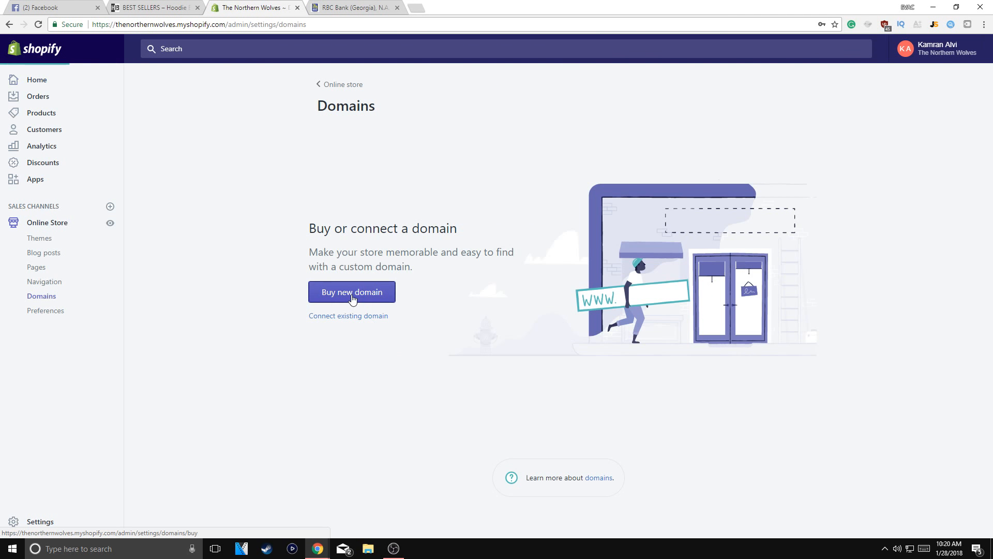
pyautogui.click(352, 295)
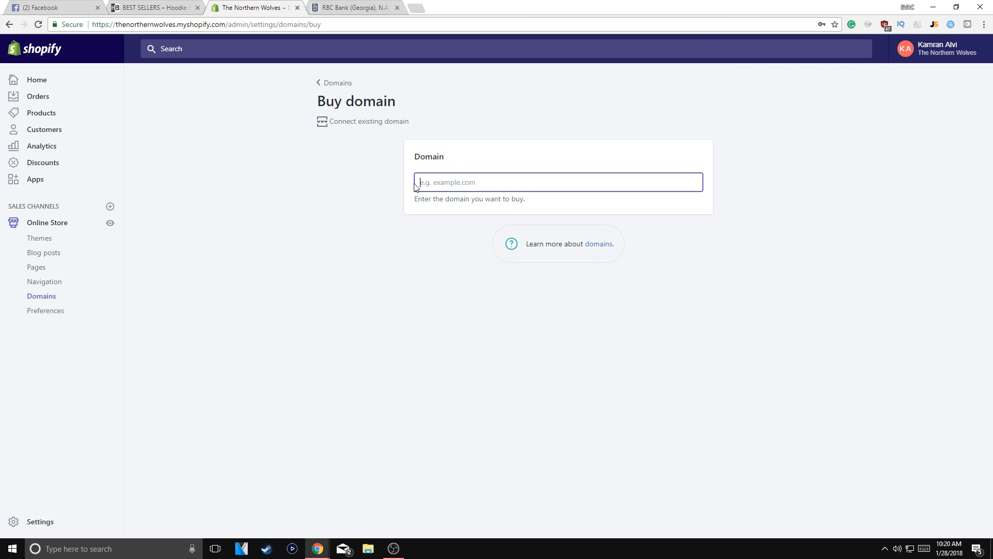
# Search for available domains to buy using the name NorthernWolves
pyautogui.write('NorthernWolves')
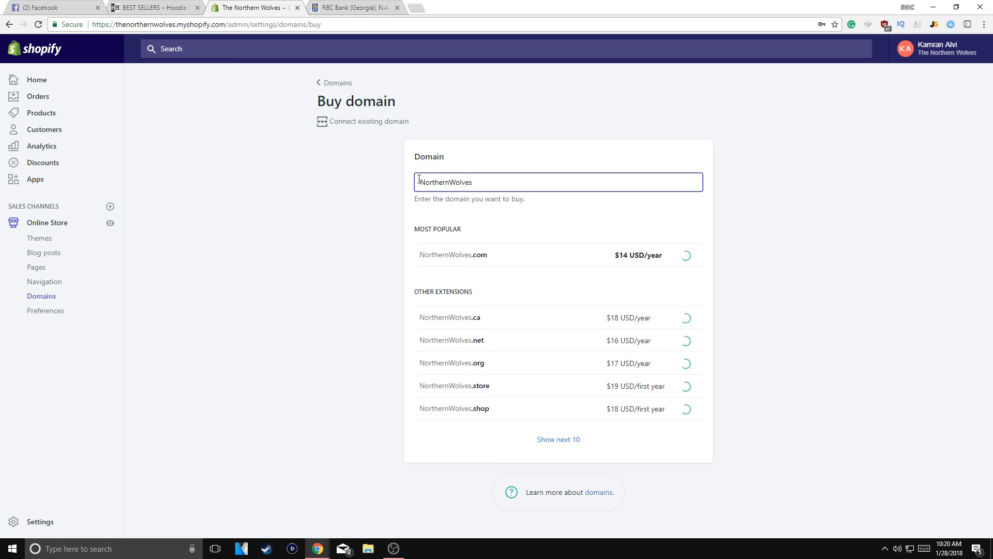